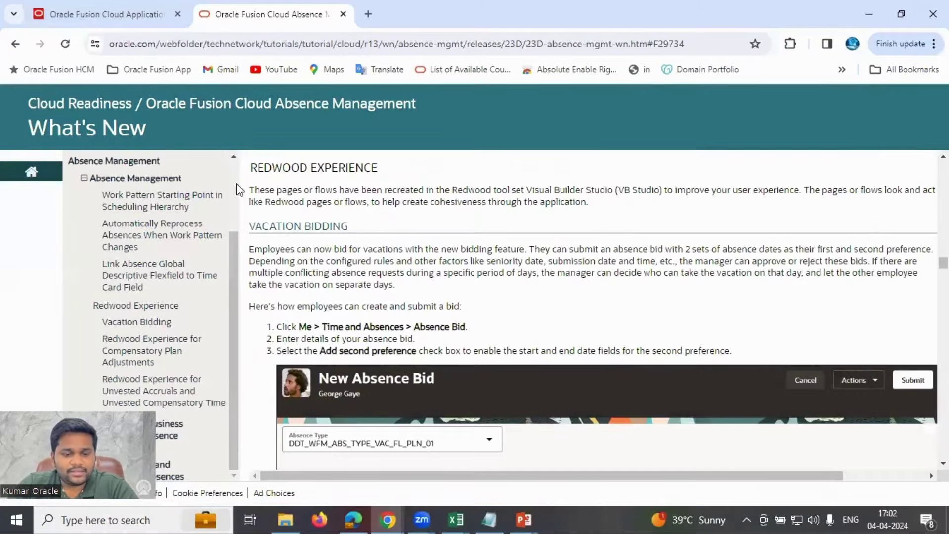
# Step: Highlight the Vacation Bidding heading in the 23D What's New notes, then clear the selection
pyautogui.moveTo(252, 227); pyautogui.dragTo(339, 223)
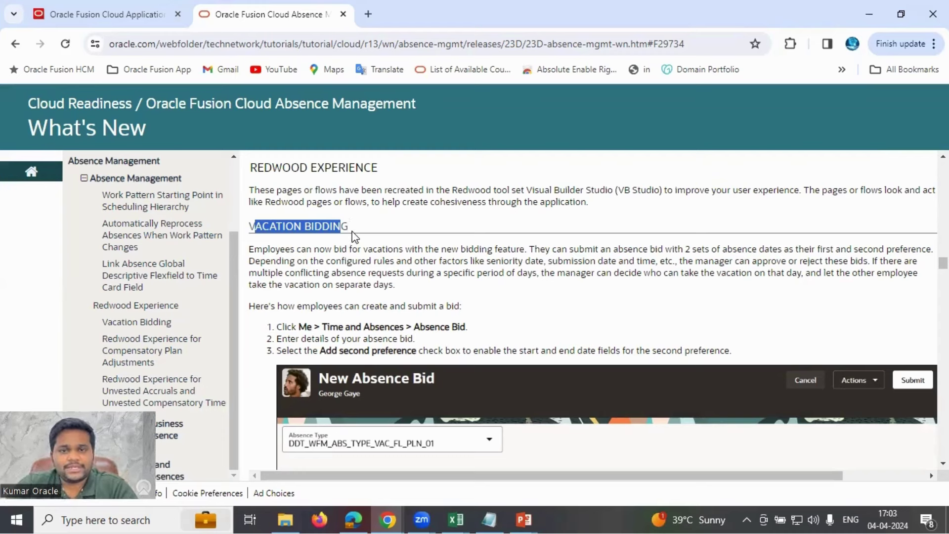
pyautogui.click(371, 227)
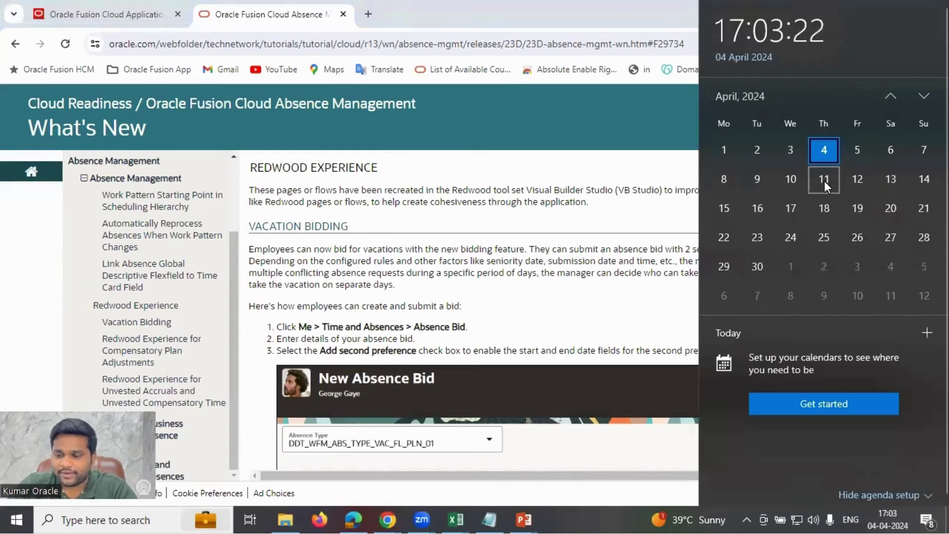
# Step: Pick 10–12 April as the first preference and 24–26 April as the second
pyautogui.click(793, 180)
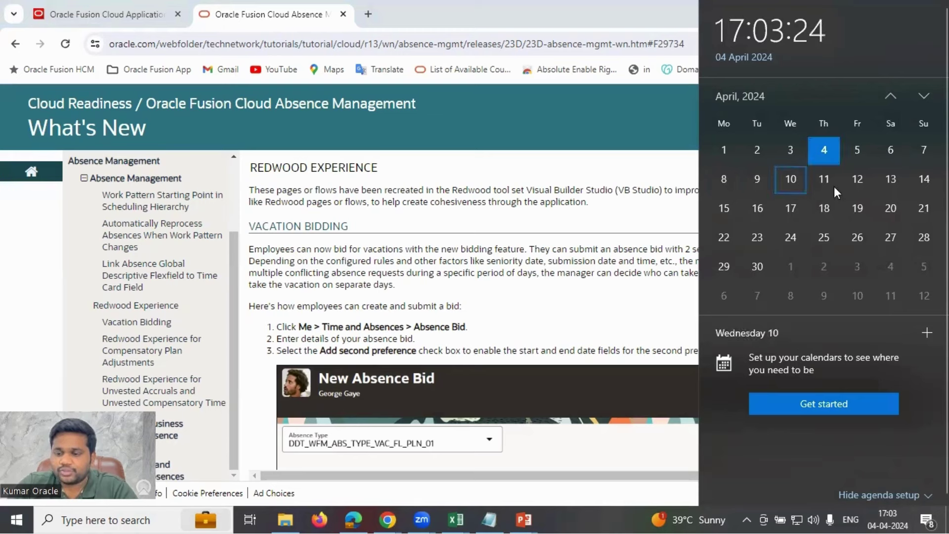
pyautogui.click(857, 178)
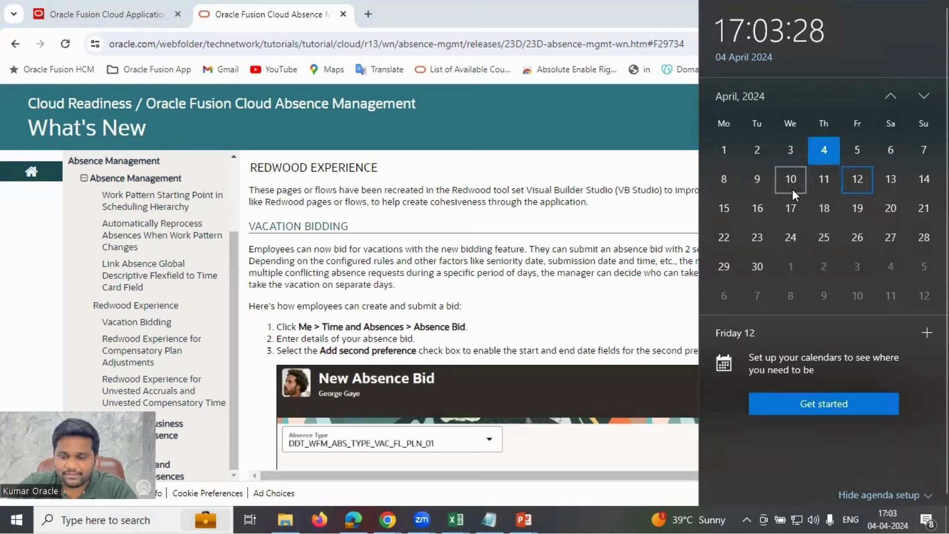
pyautogui.click(791, 184)
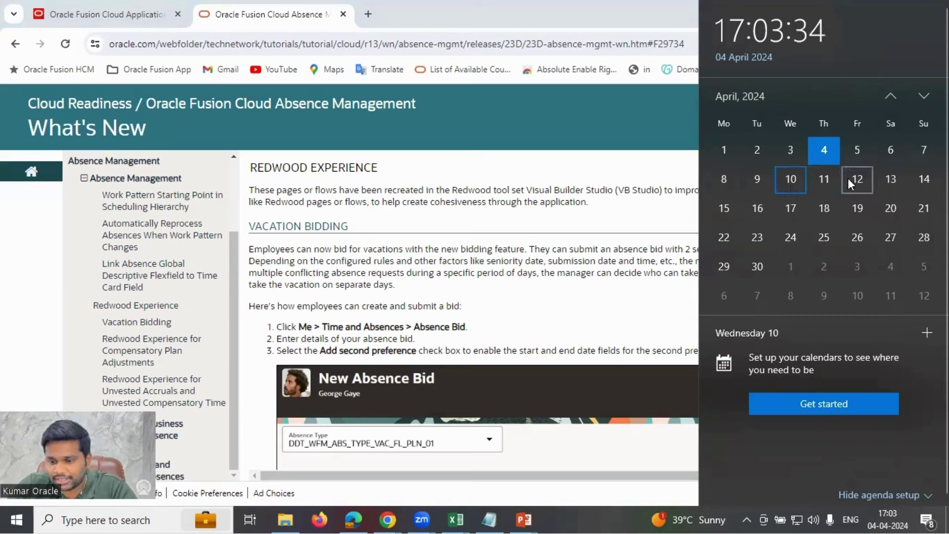
pyautogui.click(790, 238)
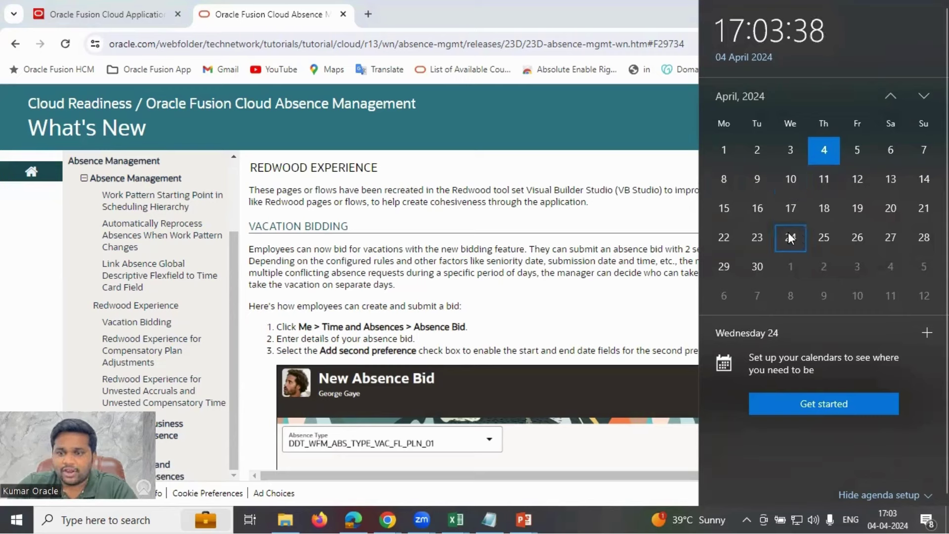
pyautogui.click(858, 241)
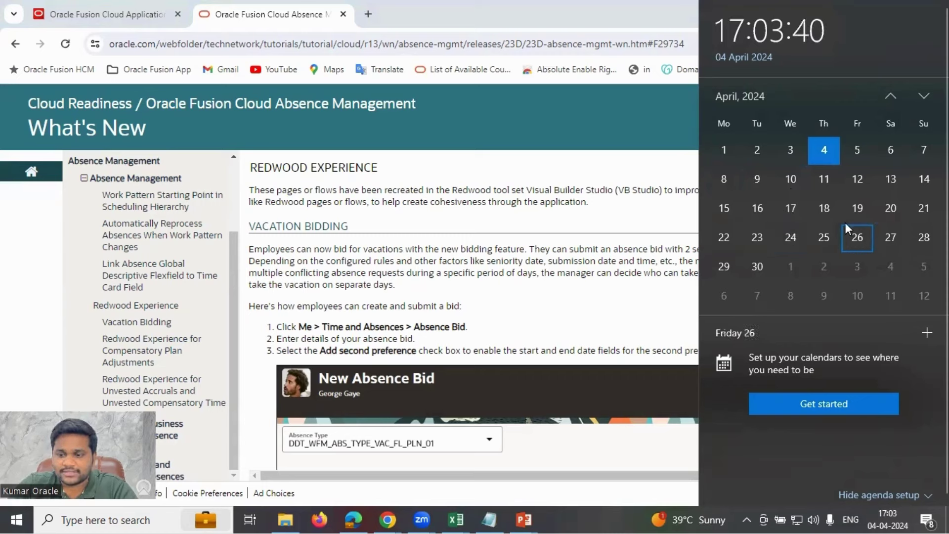
# Step: Go over the periods again: 10 and 12 April, then 24, 25 and 26 April
pyautogui.click(793, 183)
pyautogui.click(855, 182)
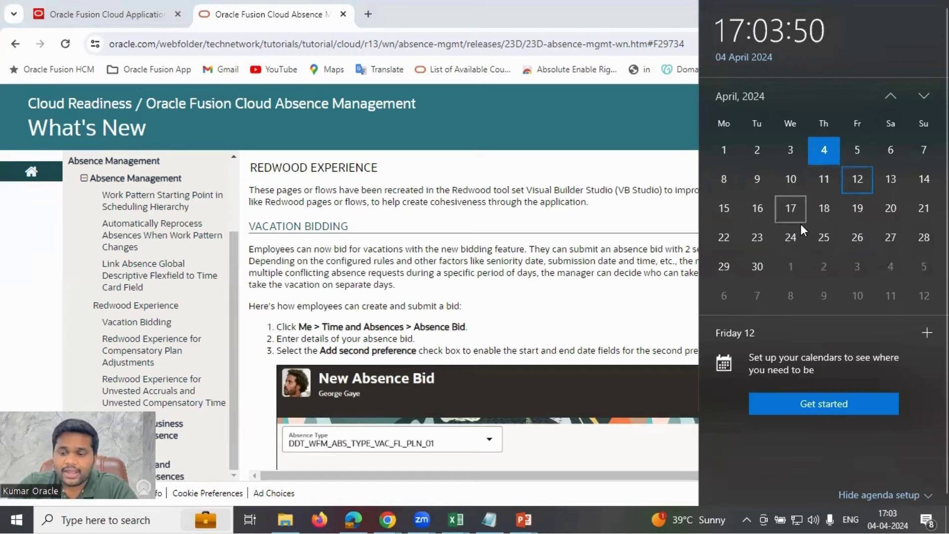
pyautogui.click(790, 240)
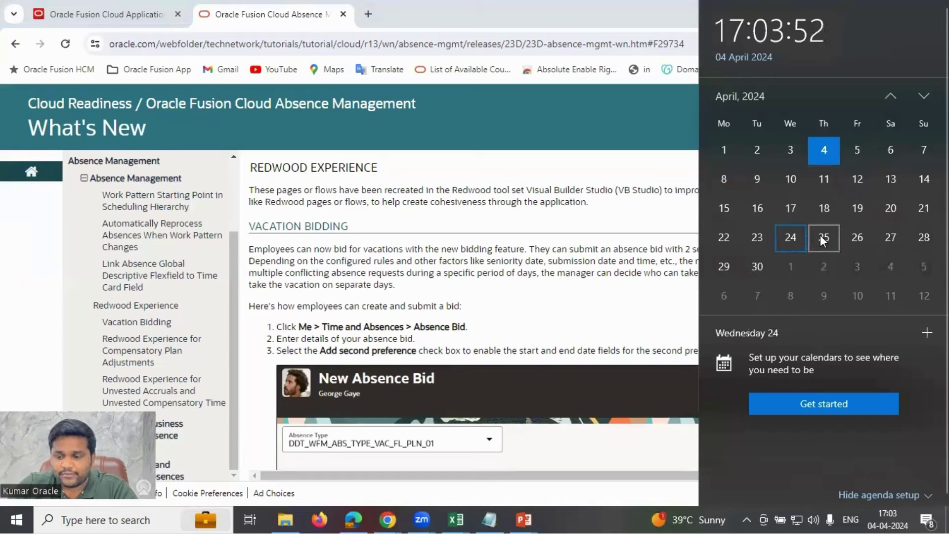
pyautogui.click(831, 237)
pyautogui.click(849, 238)
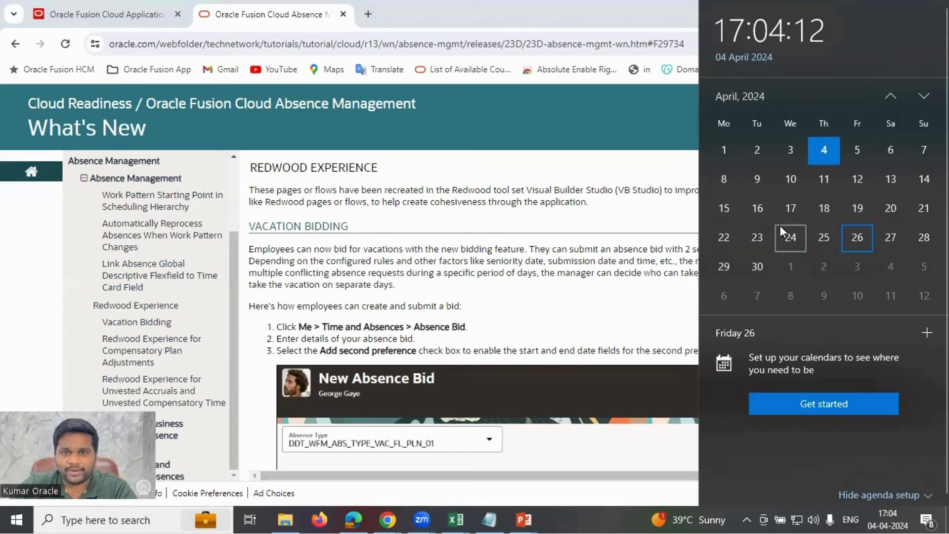
# Step: Point out 10, 12, 24 and 26 April once more, then dismiss the calendar flyout
pyautogui.click(790, 181)
pyautogui.click(855, 180)
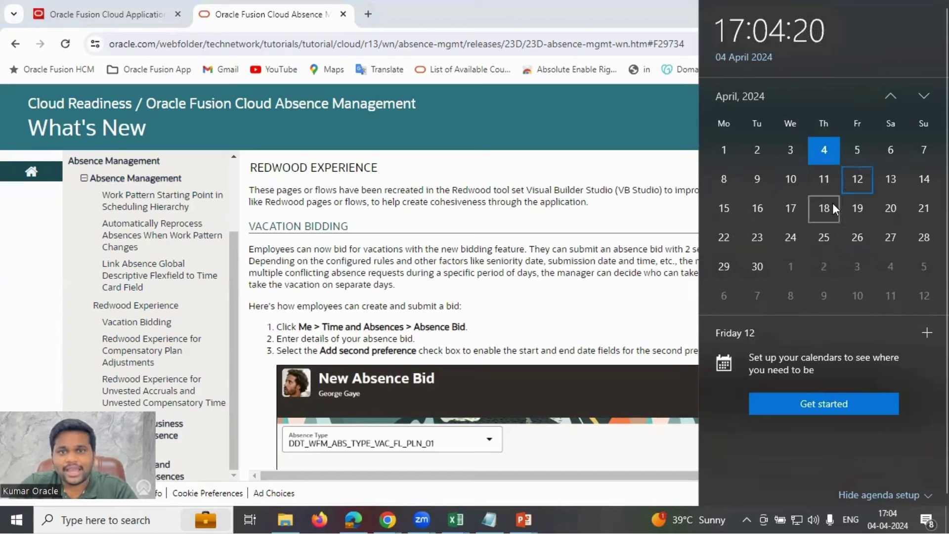
pyautogui.click(790, 238)
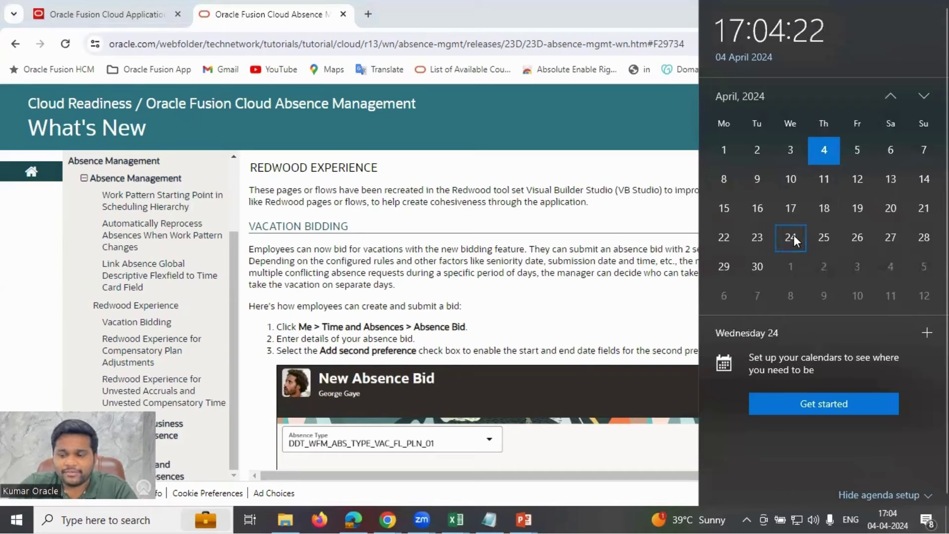
pyautogui.click(866, 246)
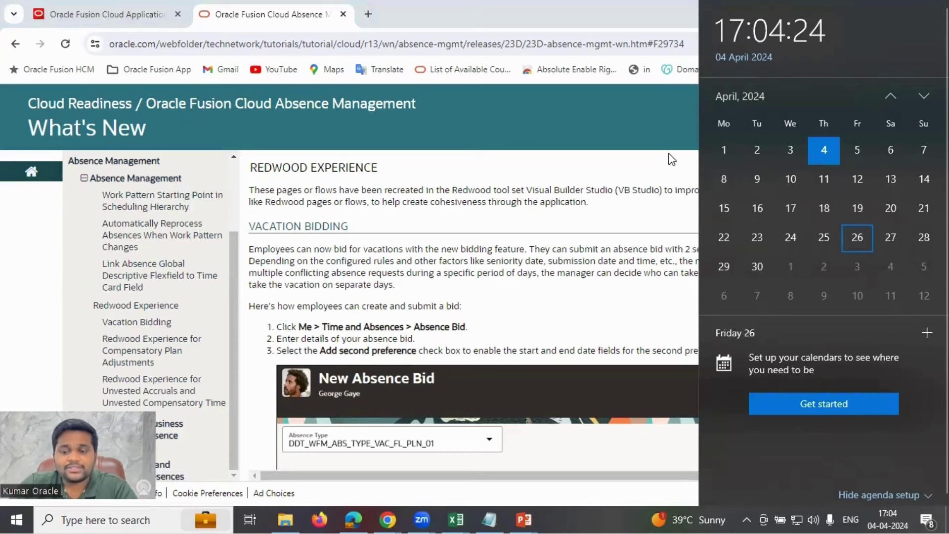
pyautogui.click(670, 158)
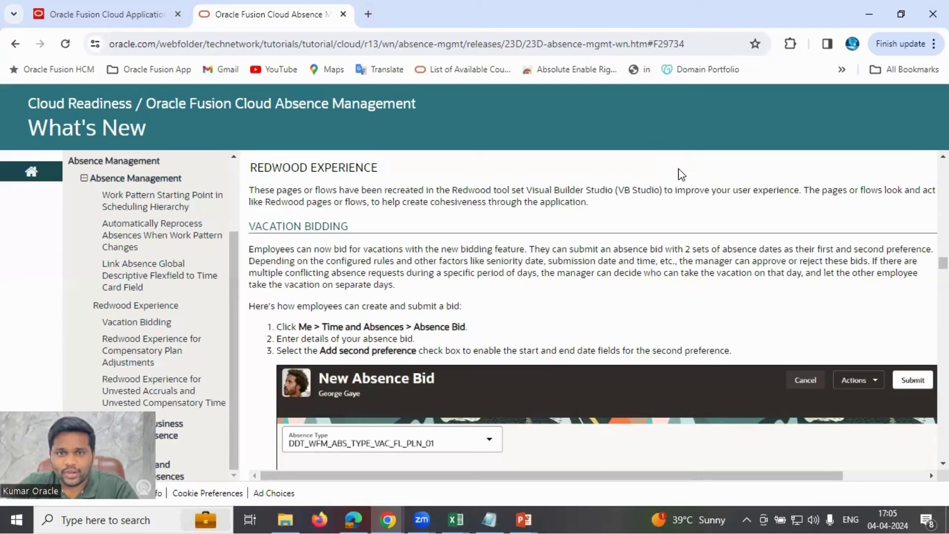
# Step: Switch to the Oracle Fusion home page tab and highlight its web address
pyautogui.moveTo(388, 519)
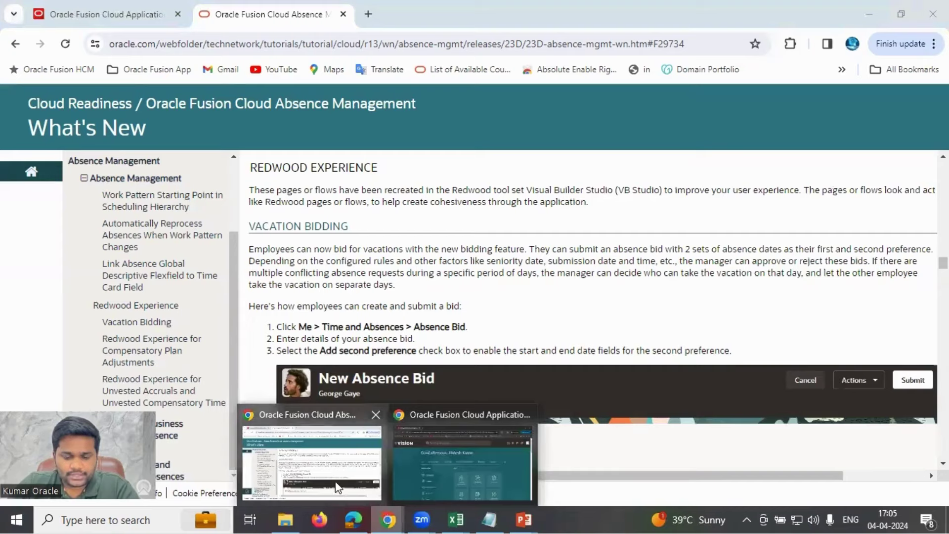
pyautogui.click(94, 15)
pyautogui.click(232, 47)
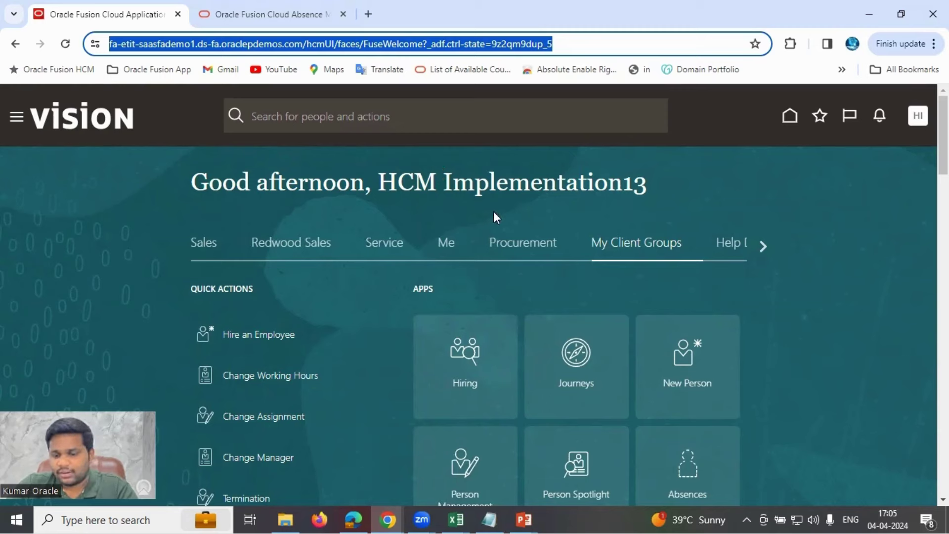
pyautogui.click(745, 191)
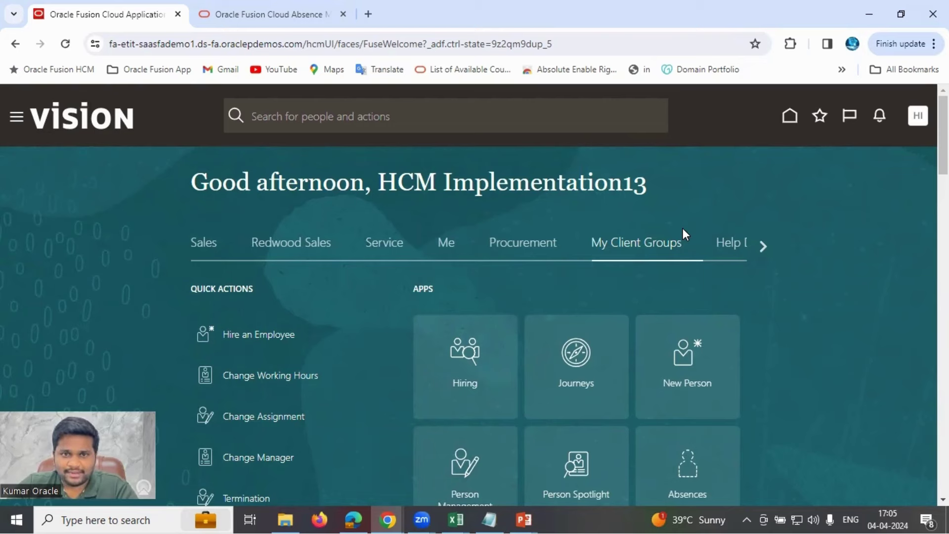
pyautogui.click(181, 46)
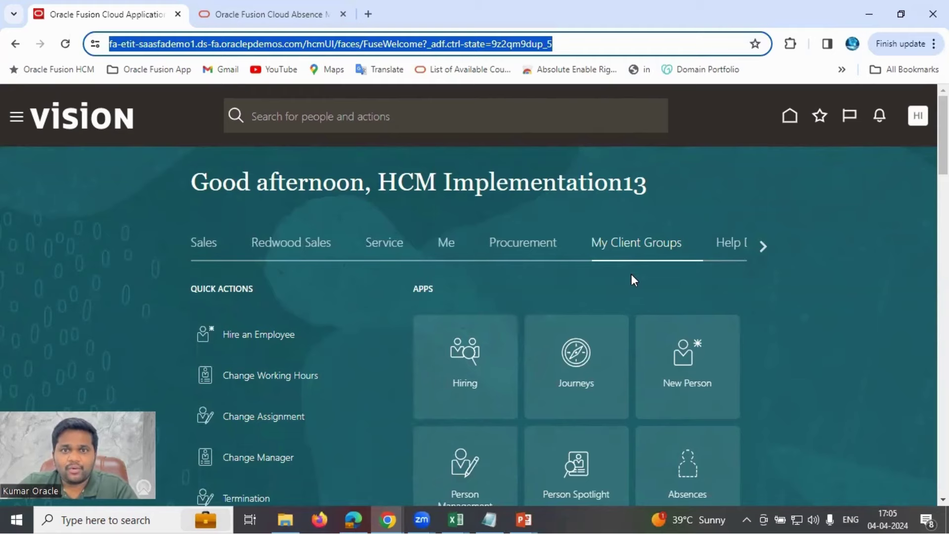
# Step: Open the Absences tile, then Absence Types under Absence Definitions
pyautogui.scroll(-3, 660, 247)
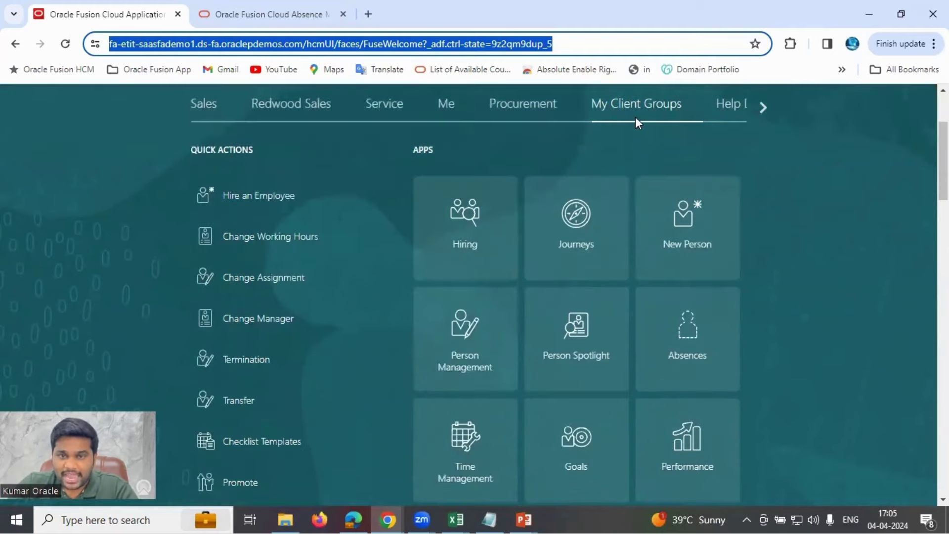
pyautogui.click(688, 345)
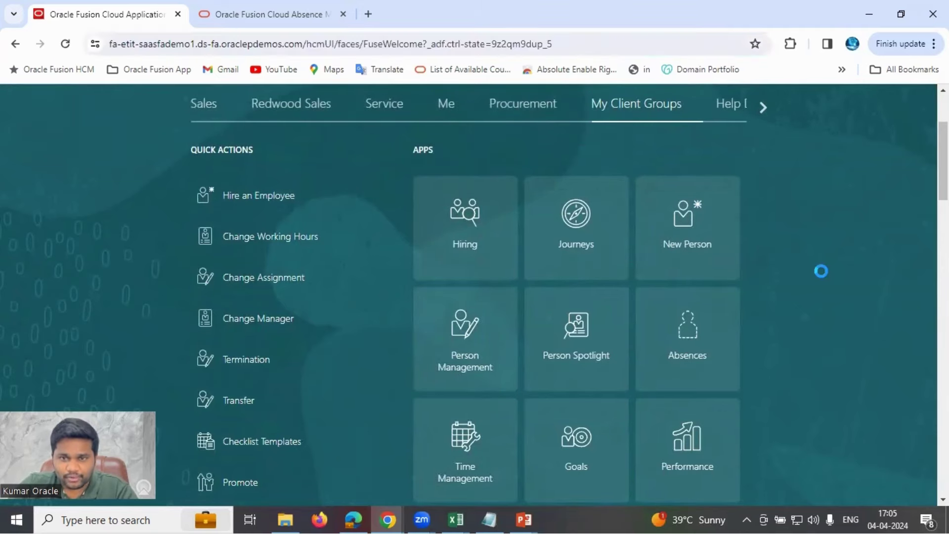
pyautogui.scroll(-4, 488, 212)
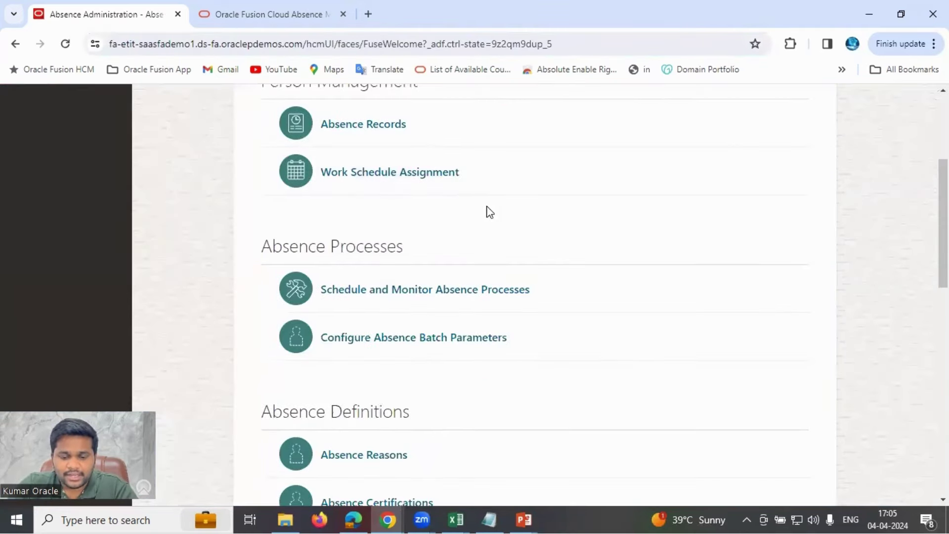
pyautogui.scroll(-5, 489, 211)
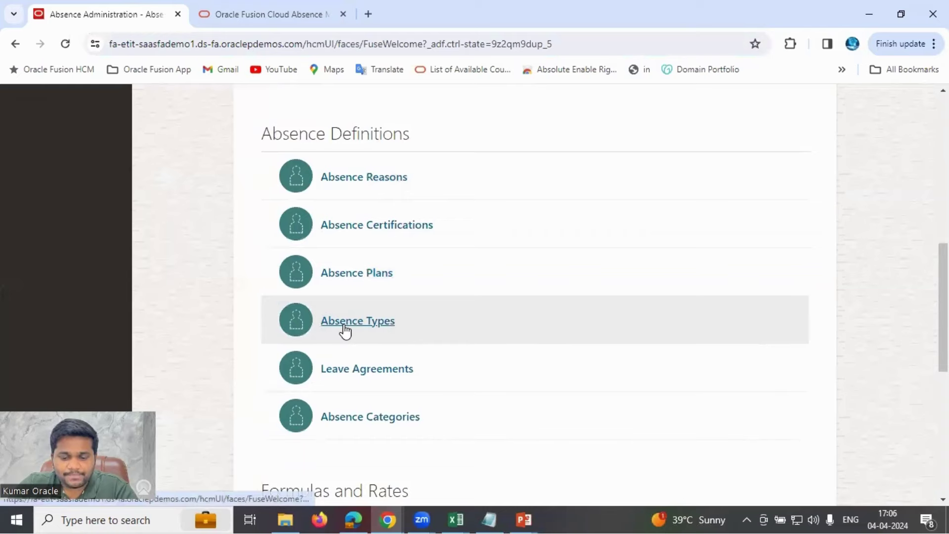
pyautogui.click(345, 325)
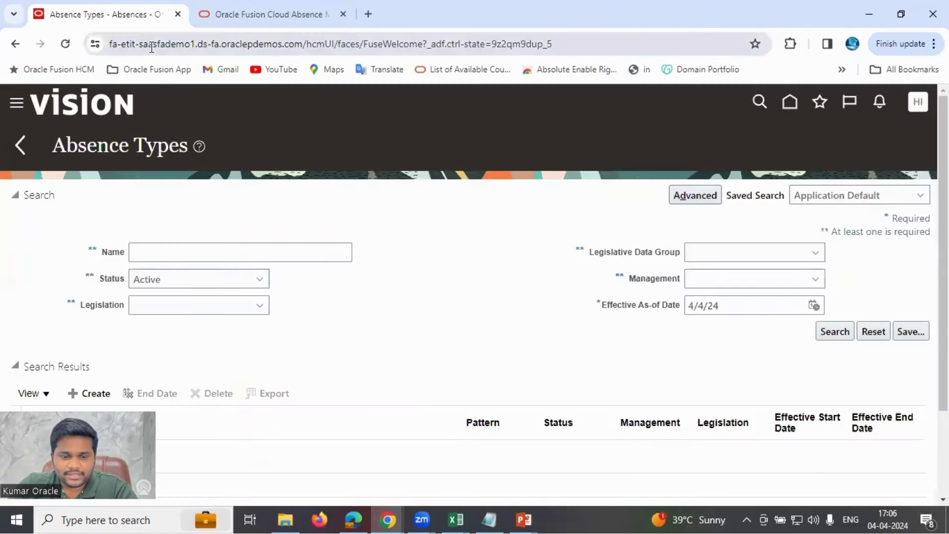
pyautogui.click(154, 48)
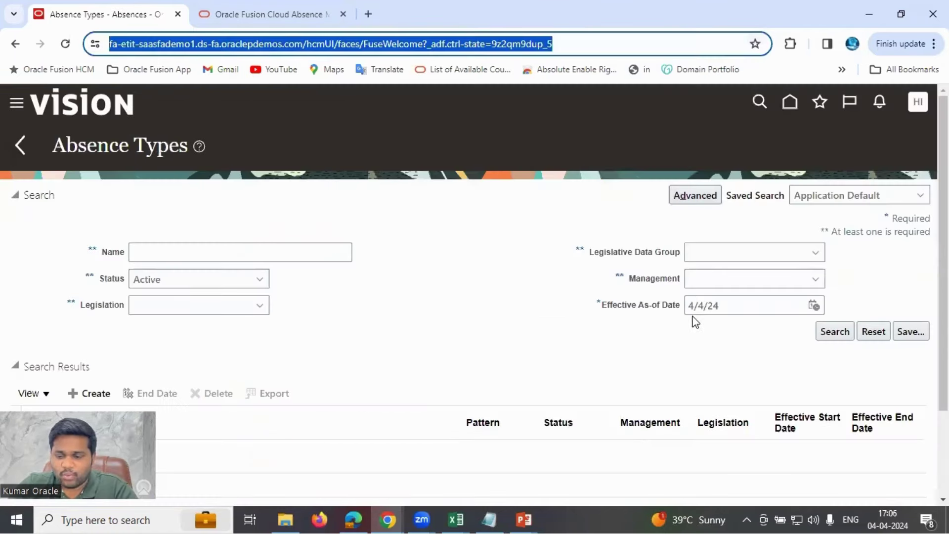
# Step: Search absence types for the name 'TATA' and open TATA Annual Leave
pyautogui.click(282, 251)
pyautogui.write('TA')
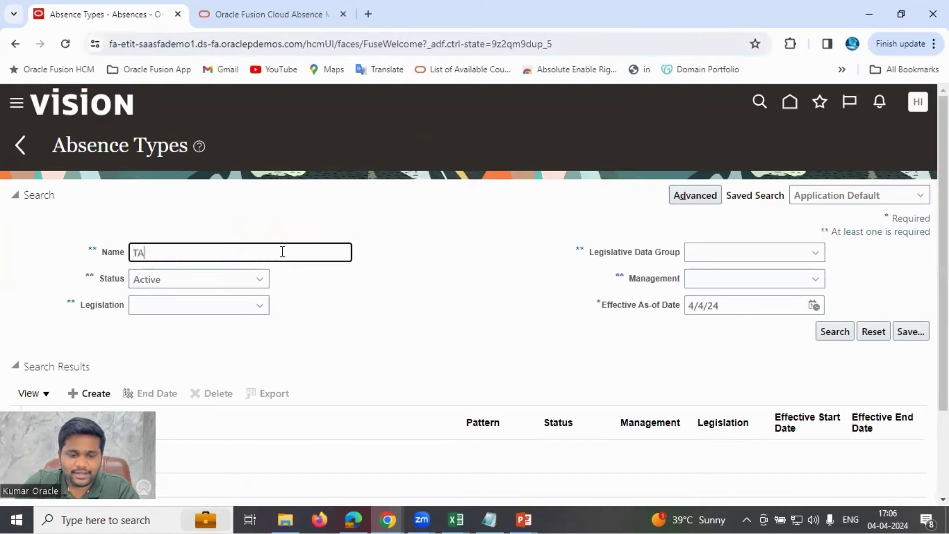
pyautogui.write('TA')
pyautogui.press('Return')
pyautogui.scroll(-2, 345, 288)
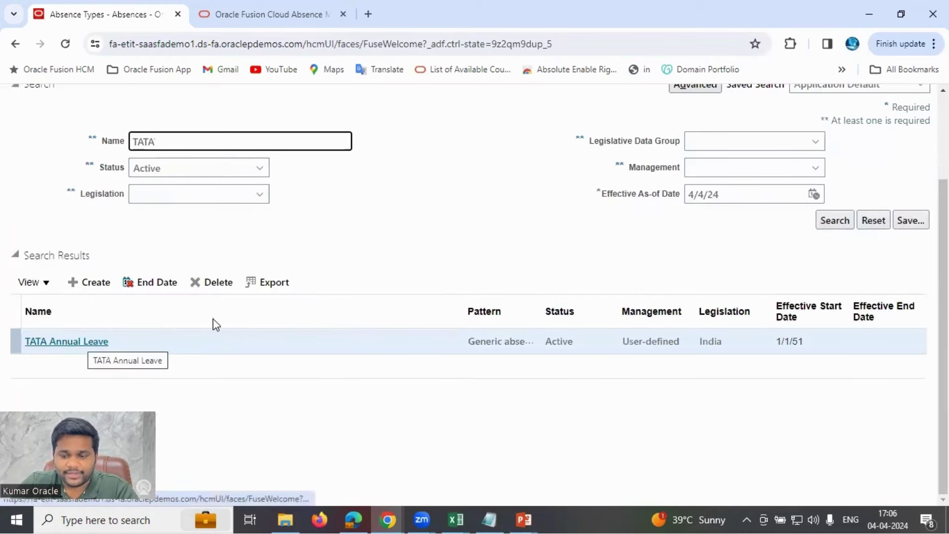
pyautogui.click(84, 342)
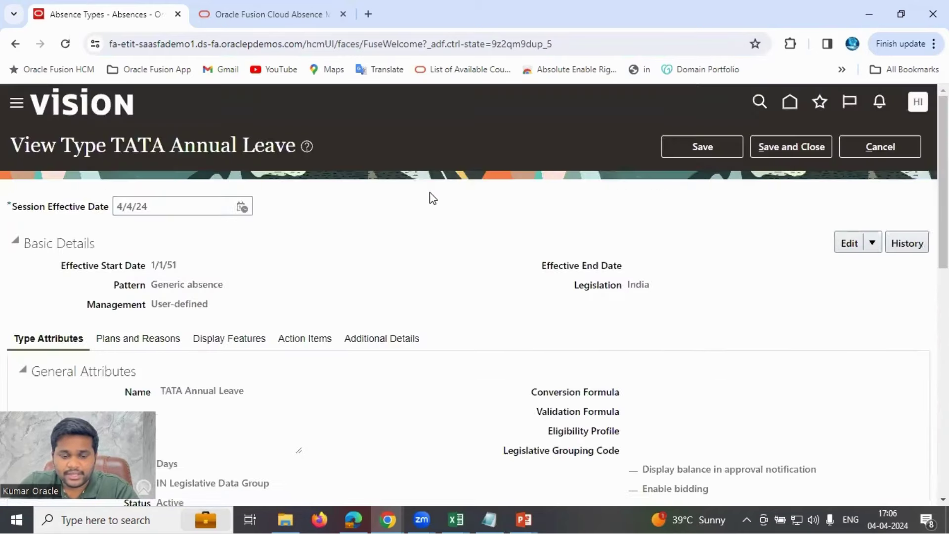
# Step: Highlight the View Type title, then cancel out without saving and confirm Yes
pyautogui.click(130, 45)
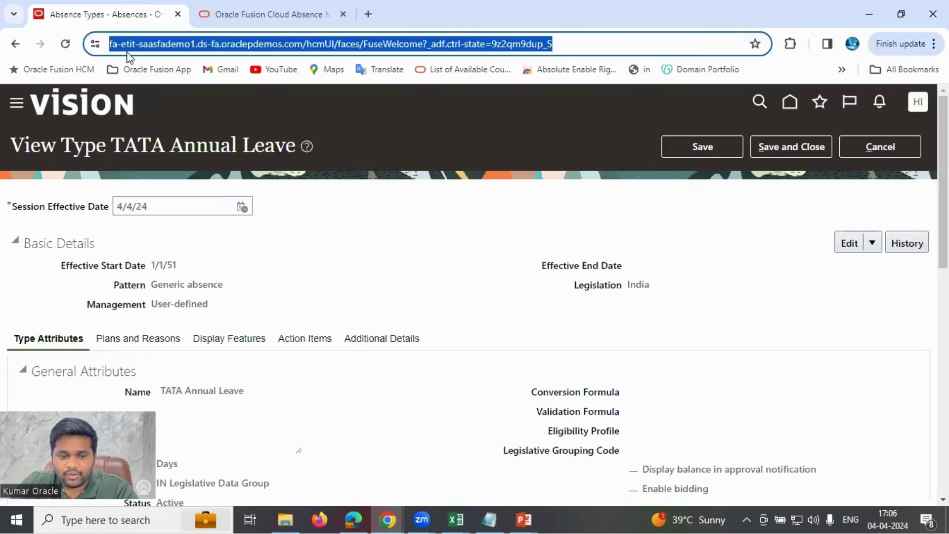
pyautogui.click(85, 147)
pyautogui.moveTo(11, 147); pyautogui.dragTo(106, 146)
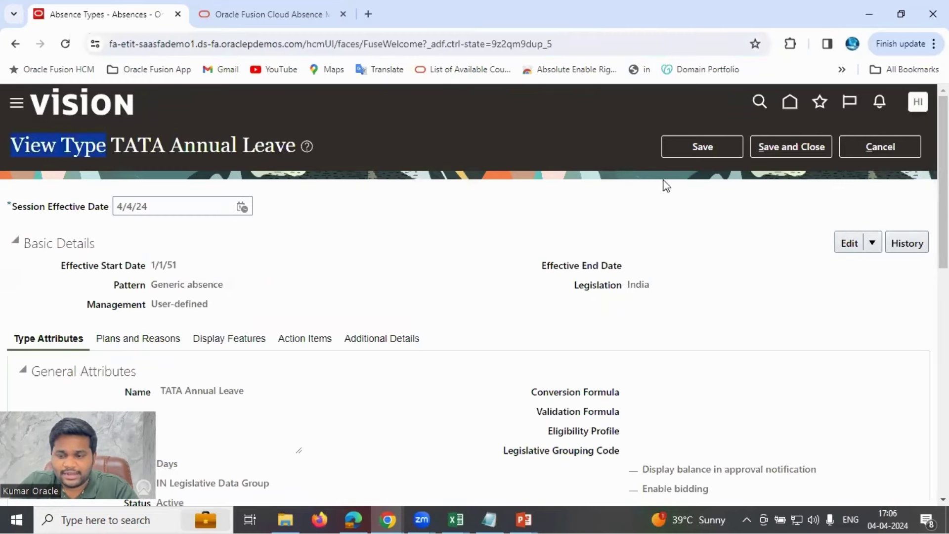
pyautogui.click(914, 146)
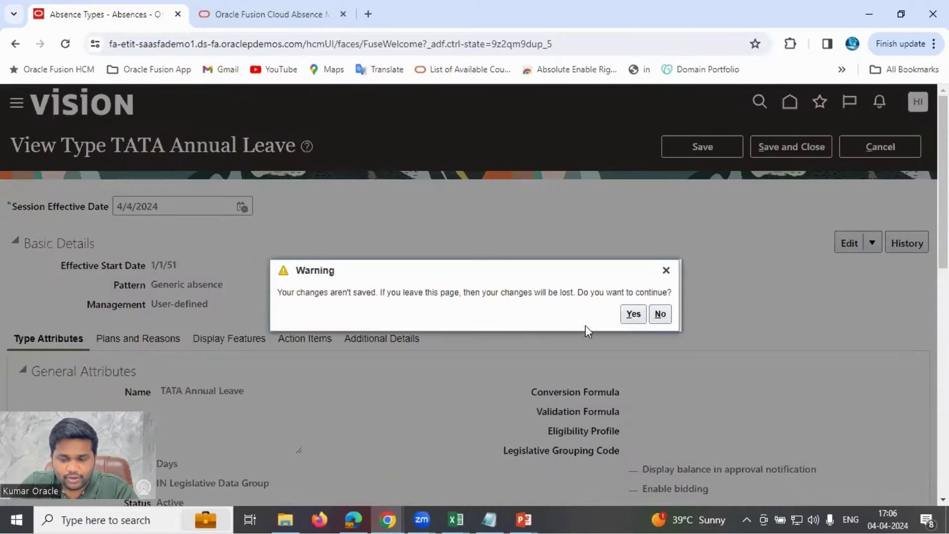
pyautogui.click(633, 313)
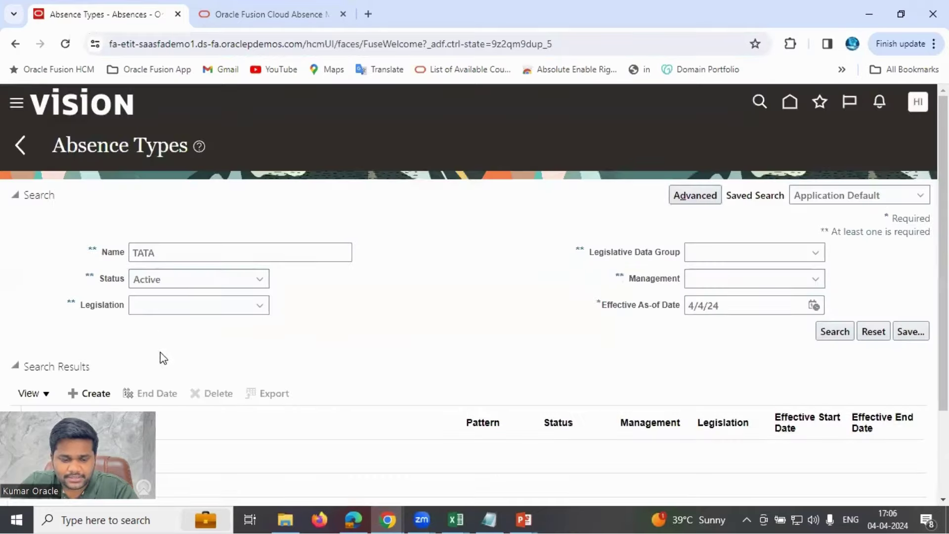
pyautogui.scroll(-2, 158, 317)
# Step: Start a new absence type effective 1/1/1951 with India legislation and continue
pyautogui.click(93, 283)
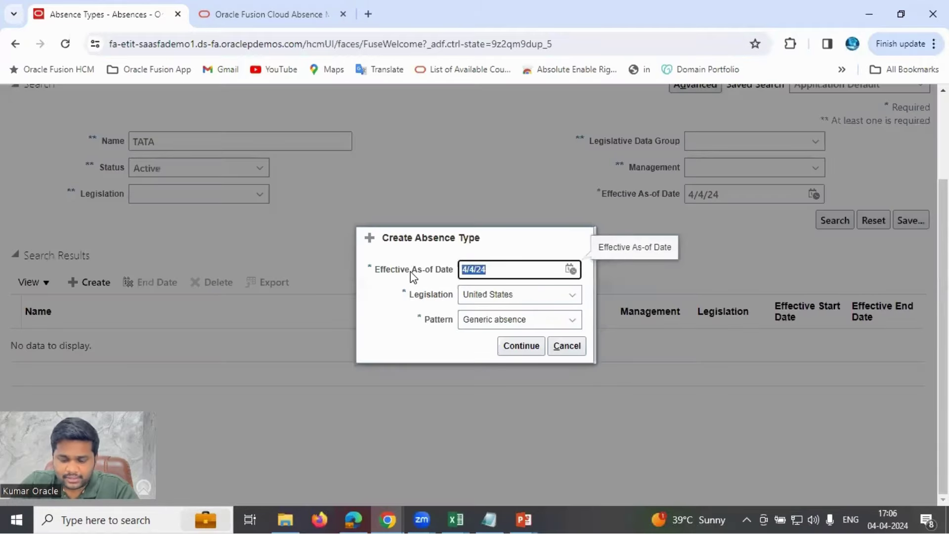
pyautogui.write('1/1/1951')
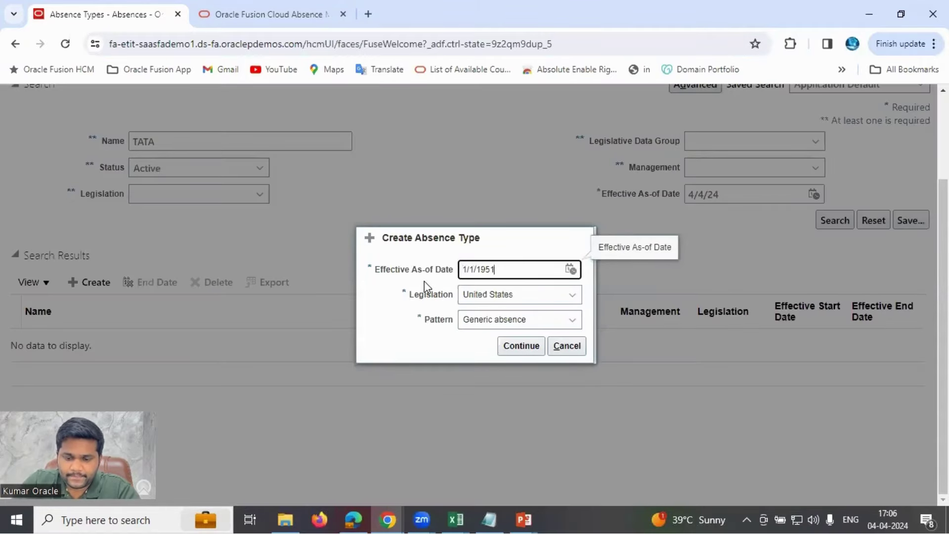
pyautogui.click(504, 299)
pyautogui.press('i')
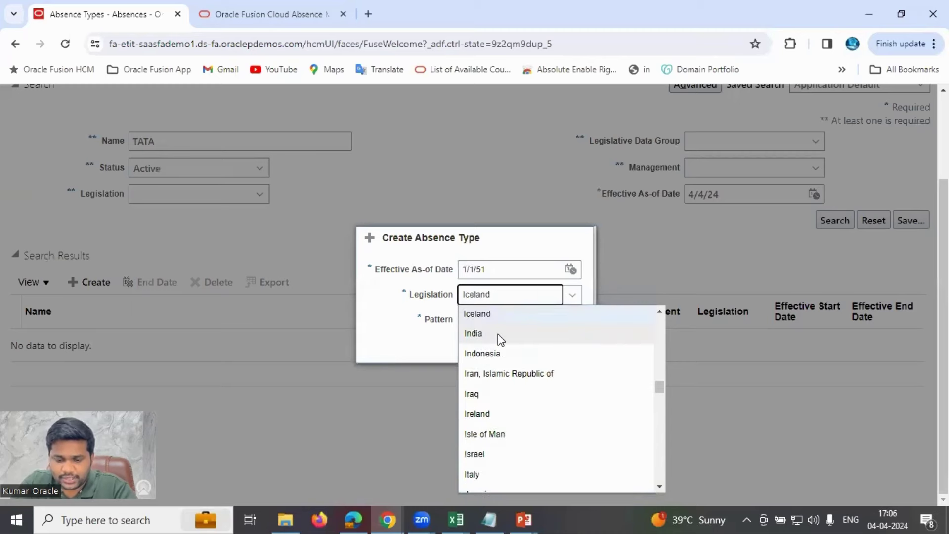
pyautogui.click(500, 339)
pyautogui.click(519, 346)
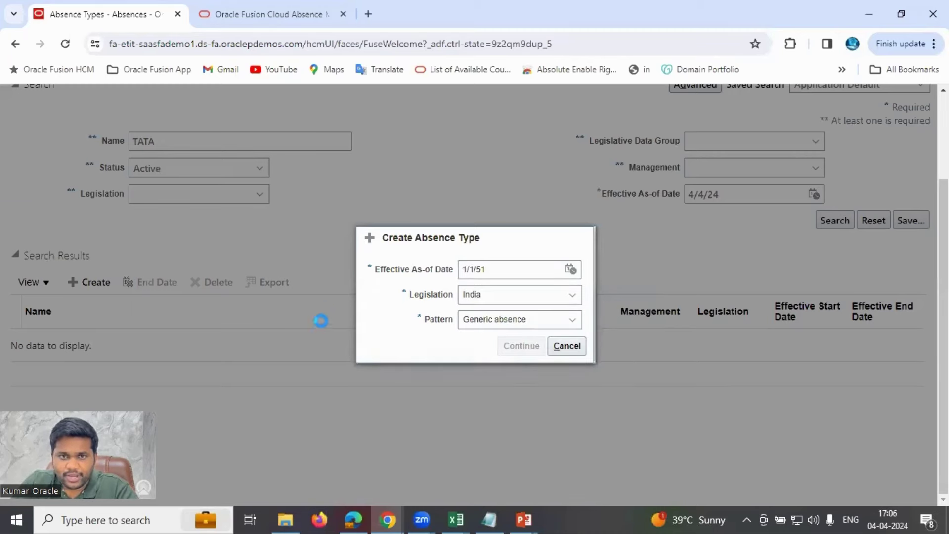
# Step: Turn on Enable bidding in the new absence type's attributes
pyautogui.scroll(-3, 219, 255)
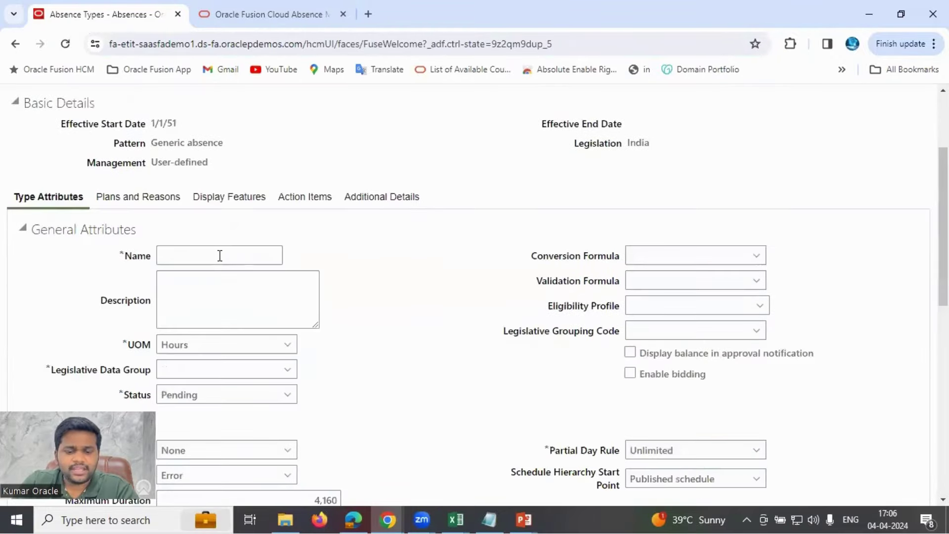
pyautogui.scroll(-2, 669, 356)
pyautogui.scroll(5, 46, 239)
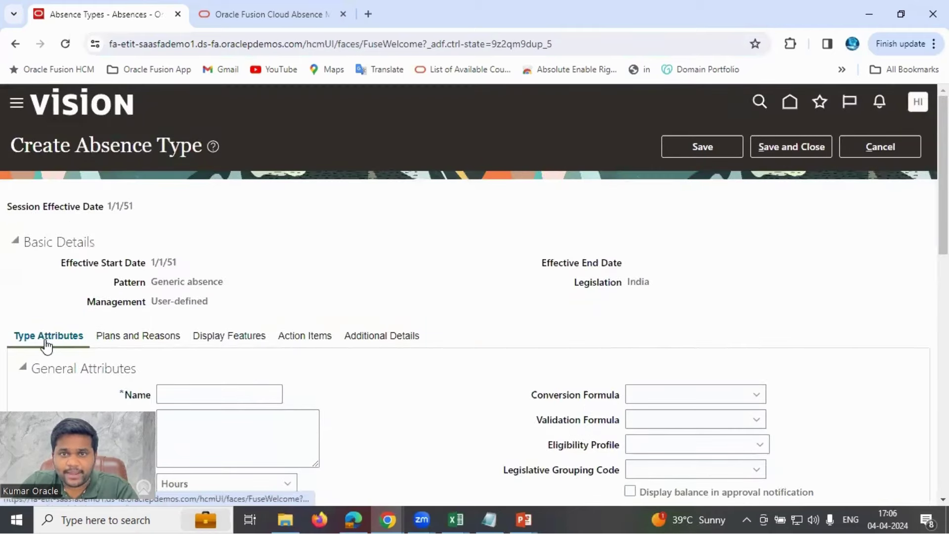
pyautogui.scroll(-3, 553, 313)
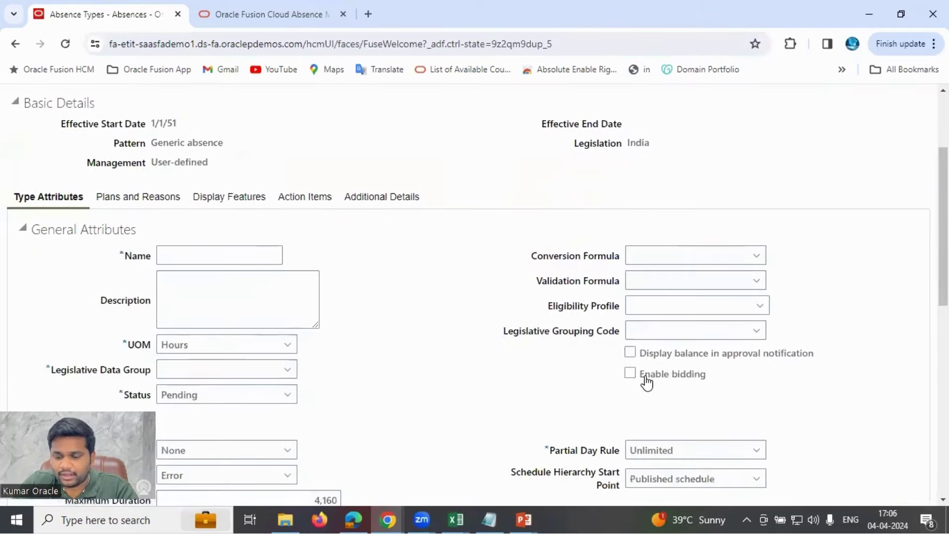
pyautogui.moveTo(646, 383); pyautogui.dragTo(705, 384)
pyautogui.click(629, 375)
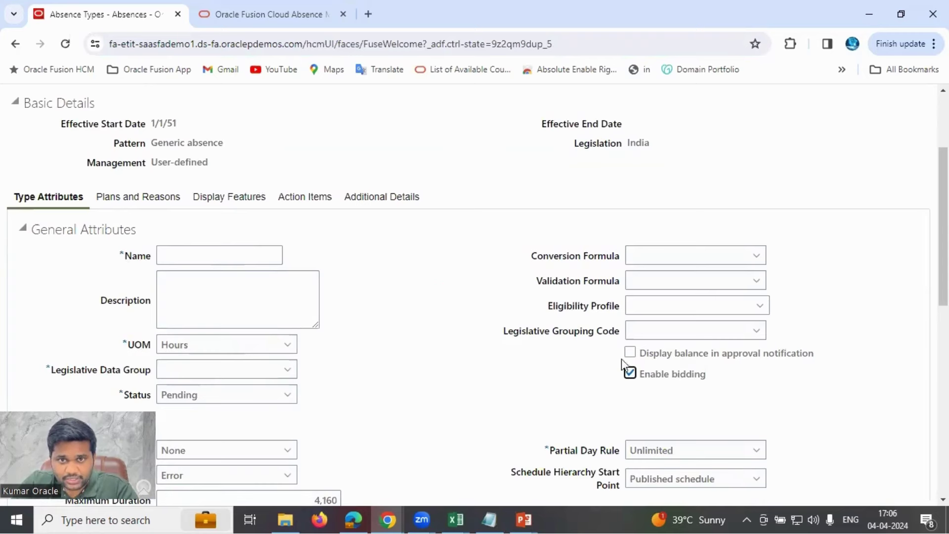
# Step: Review the new absence type's settings, then cancel and confirm discarding it
pyautogui.moveTo(115, 140); pyautogui.dragTo(187, 150)
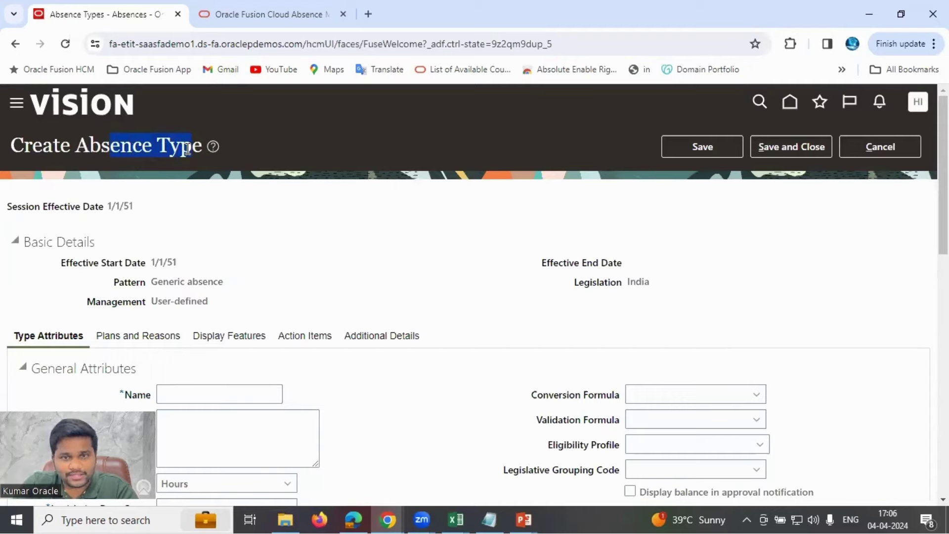
pyautogui.scroll(-4, 221, 300)
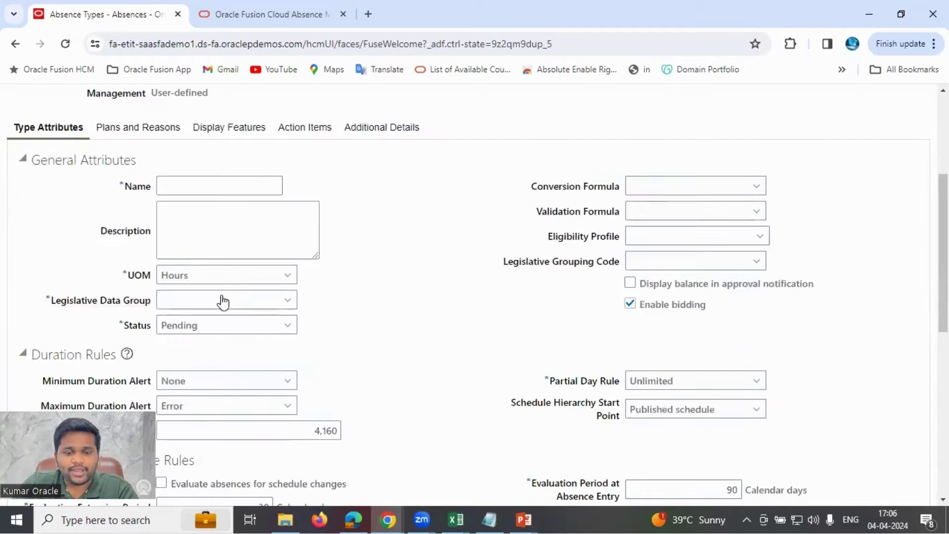
pyautogui.scroll(4, 176, 176)
pyautogui.scroll(-4, 673, 339)
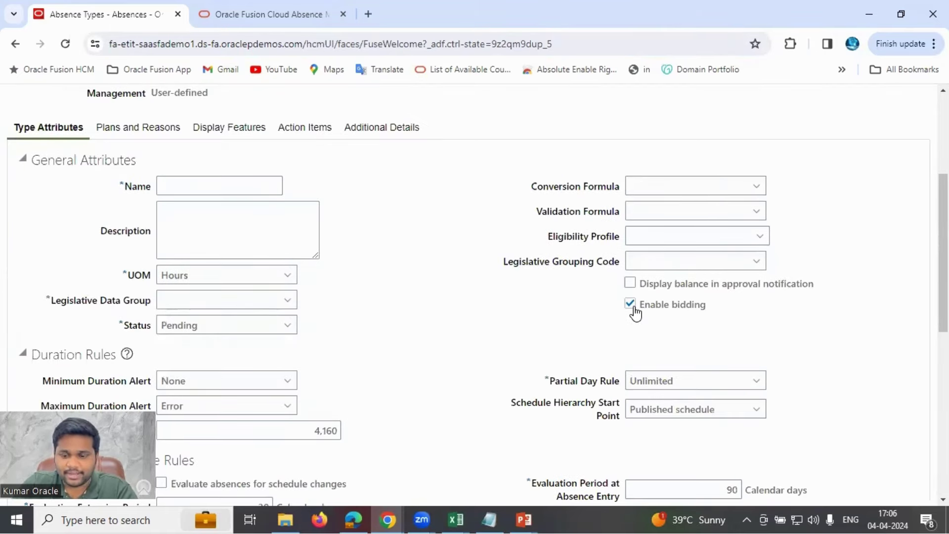
pyautogui.scroll(1, 637, 318)
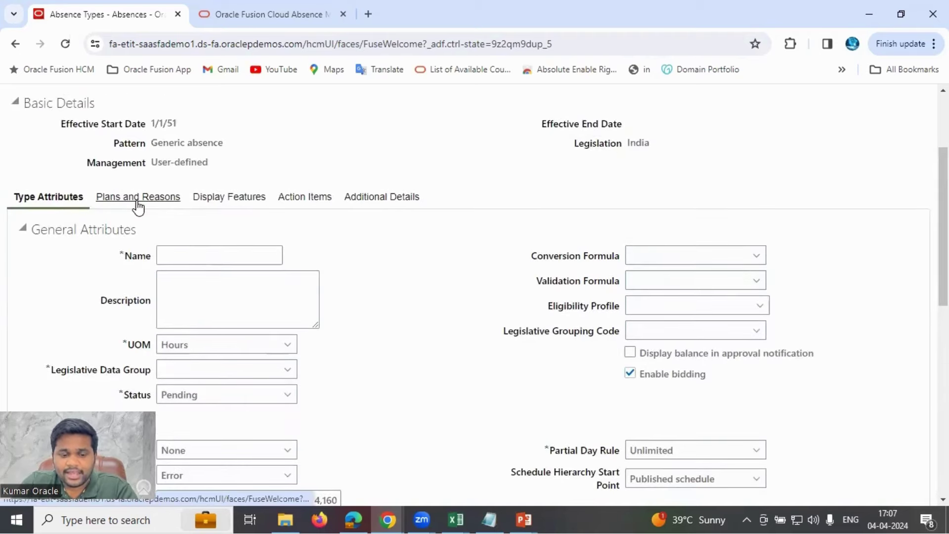
pyautogui.scroll(2, 126, 193)
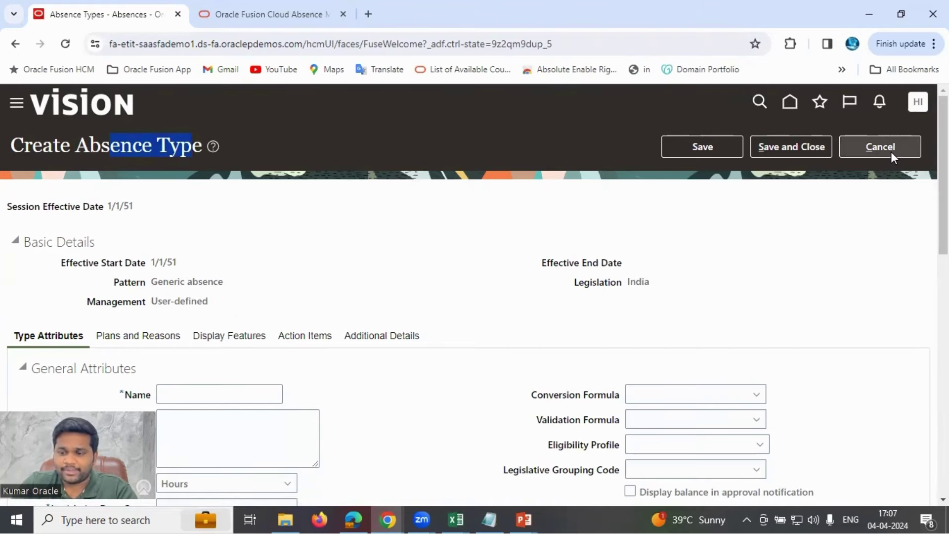
pyautogui.scroll(-1, 697, 352)
pyautogui.scroll(-4, 697, 352)
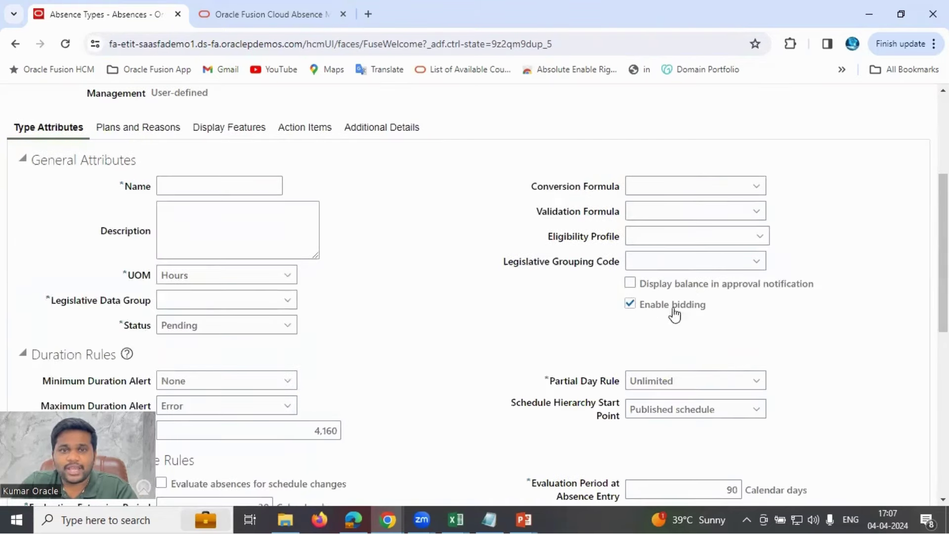
pyautogui.scroll(5, 843, 254)
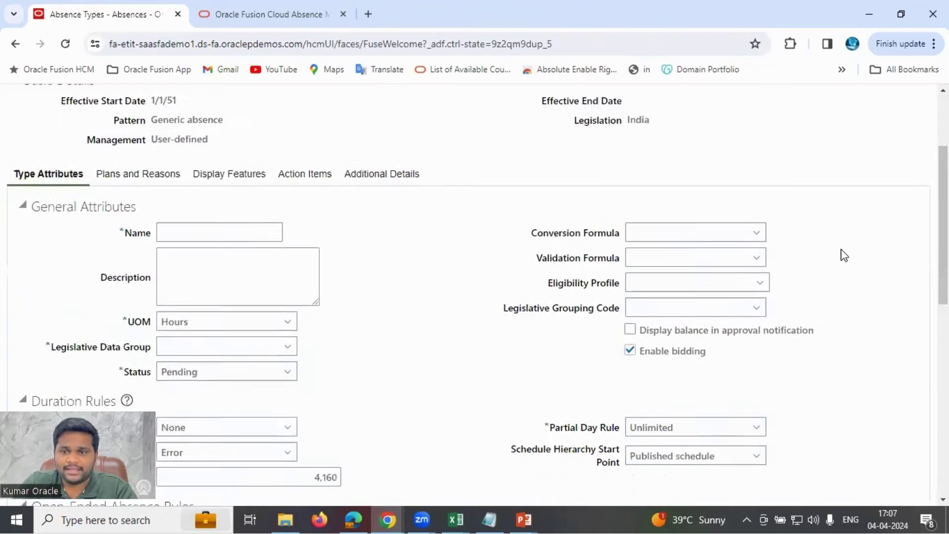
pyautogui.click(875, 153)
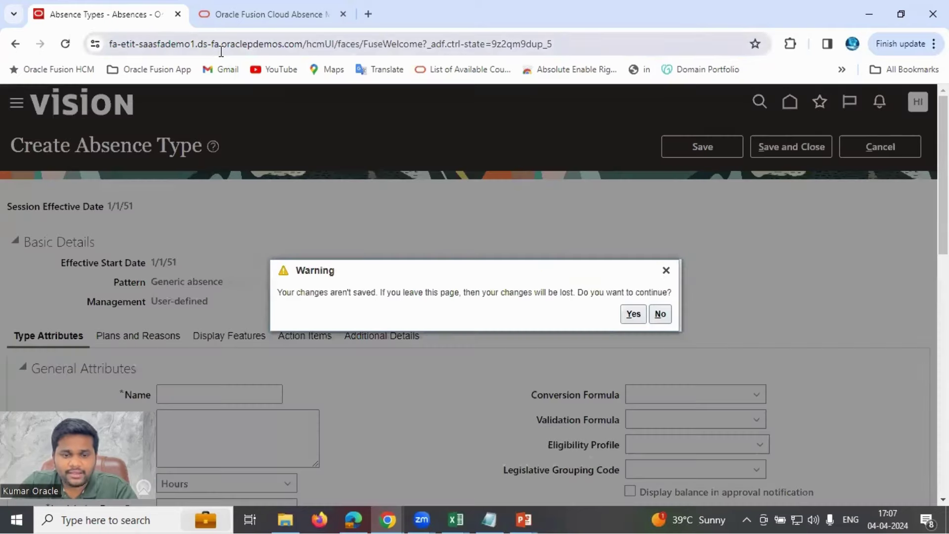
pyautogui.click(224, 50)
pyautogui.click(628, 317)
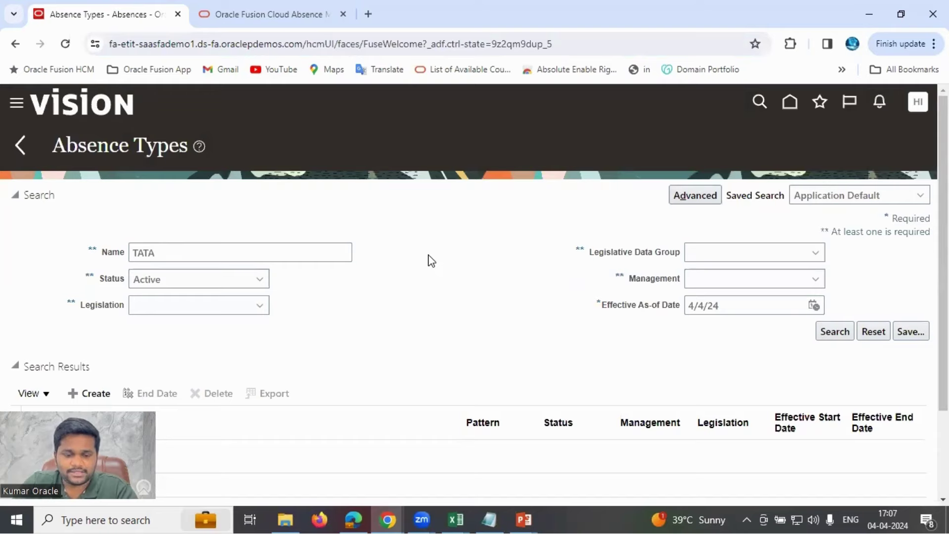
# Step: Search for 'TATA', open TATA Annual Leave and show its unchecked Enable bidding attribute
pyautogui.scroll(-3, 169, 274)
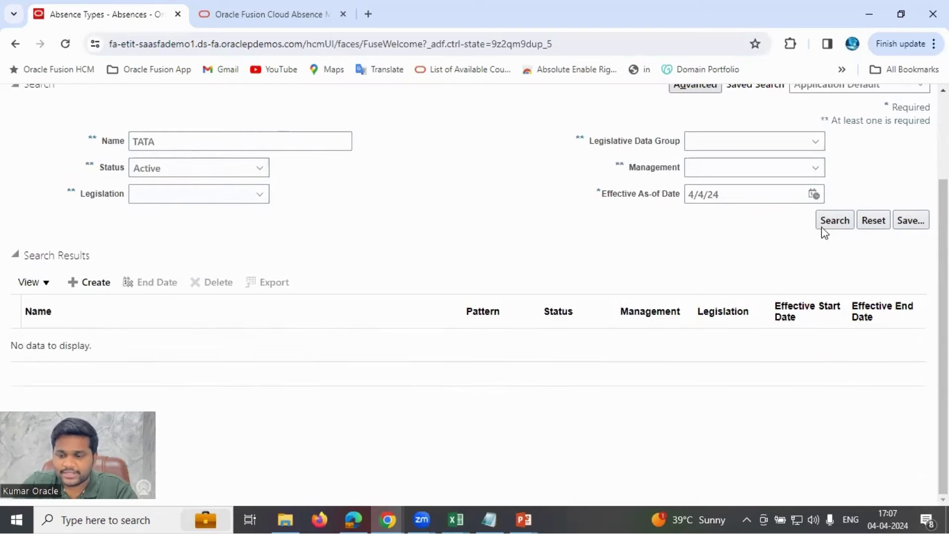
pyautogui.click(830, 226)
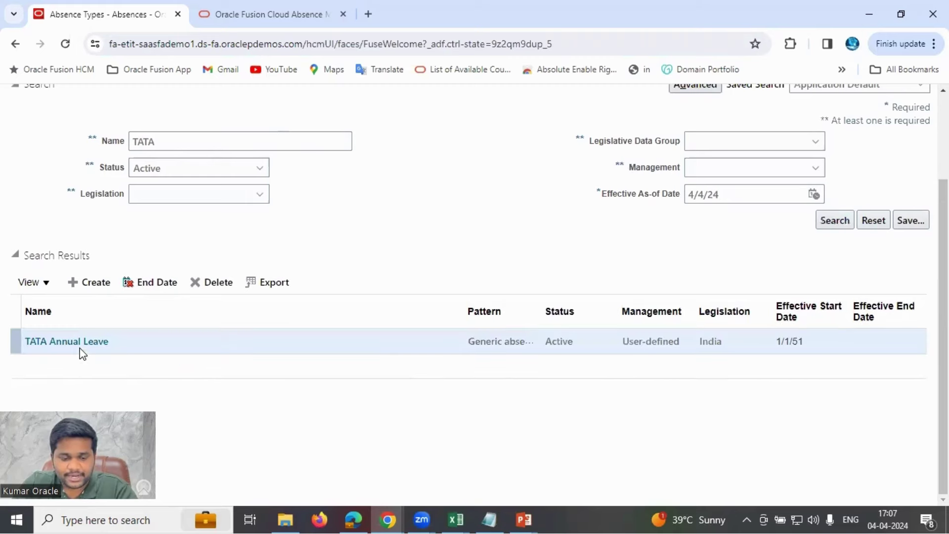
pyautogui.click(80, 346)
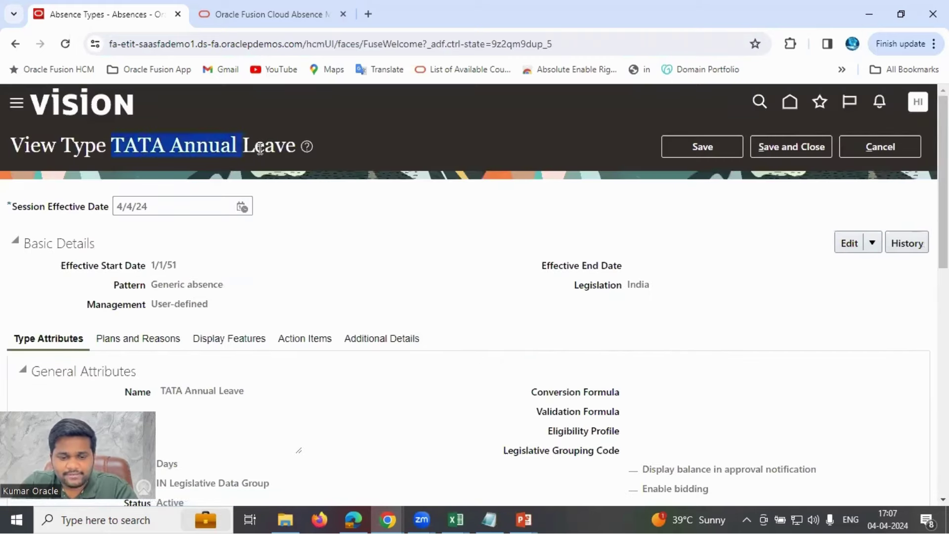
pyautogui.scroll(-3, 288, 247)
pyautogui.scroll(-2, 611, 339)
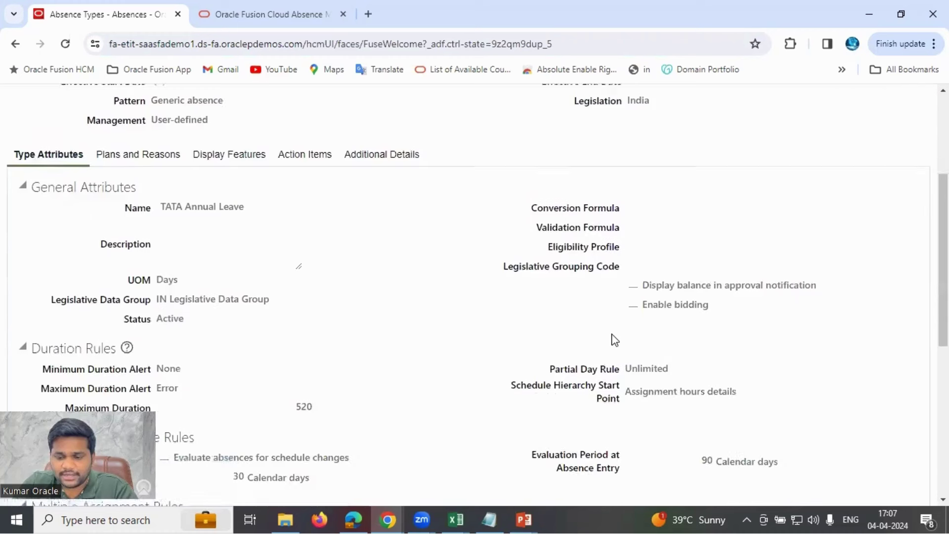
pyautogui.moveTo(639, 280); pyautogui.dragTo(715, 290)
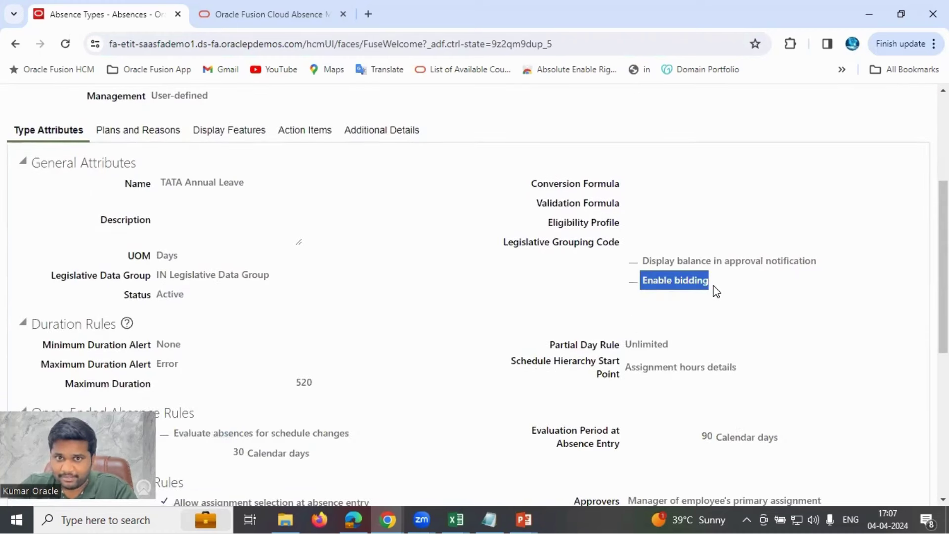
# Step: Show TATA Annual Leave's Plans and Reasons, highlighting the linked Annual Leave Plan
pyautogui.click(138, 131)
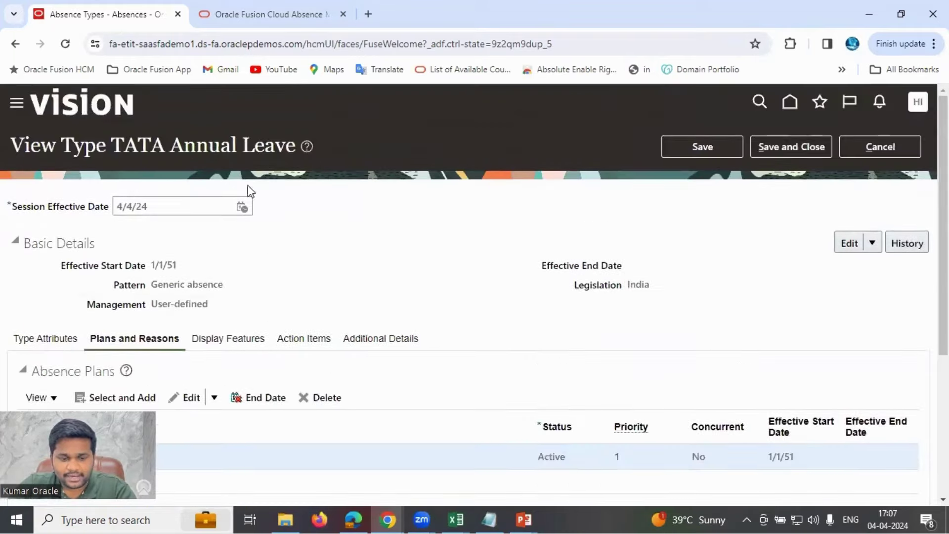
pyautogui.scroll(-3, 177, 353)
pyautogui.moveTo(58, 317); pyautogui.dragTo(143, 319)
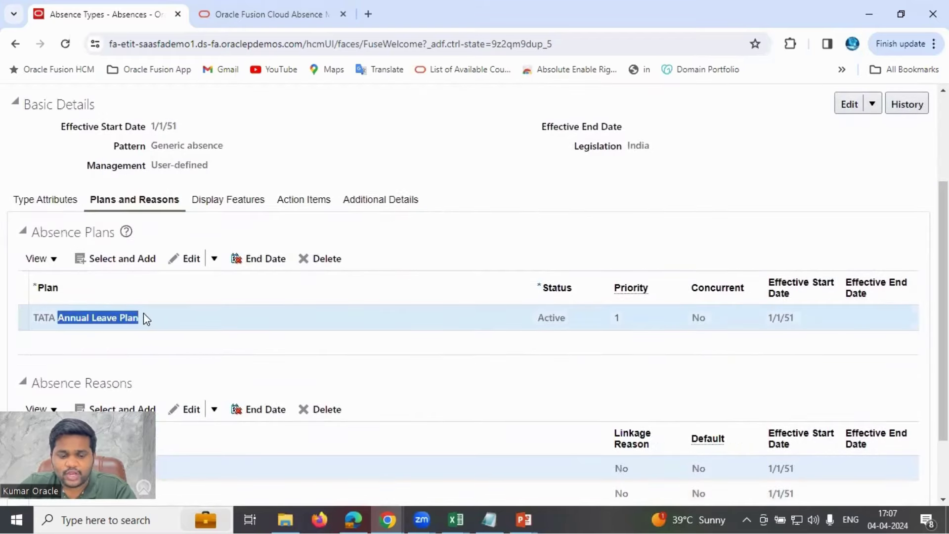
pyautogui.scroll(3, 442, 286)
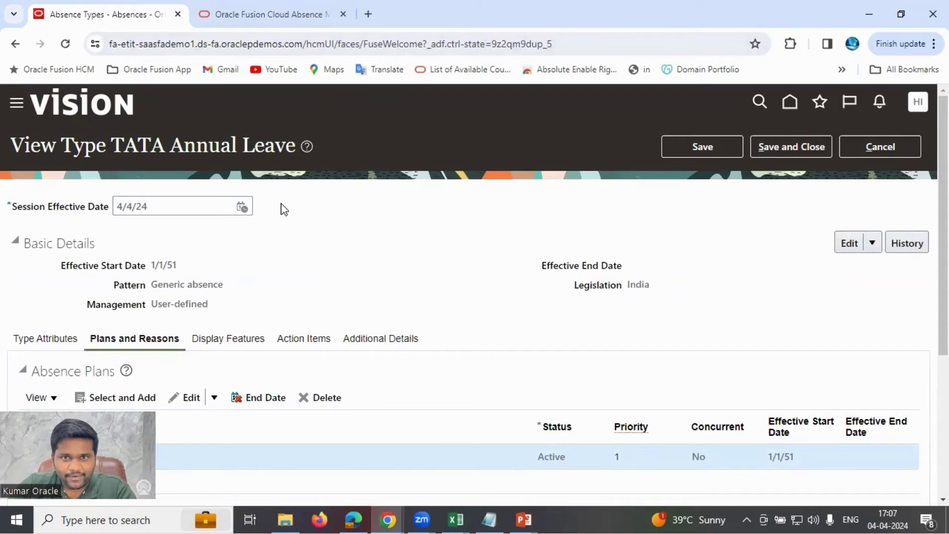
pyautogui.scroll(-3, 291, 216)
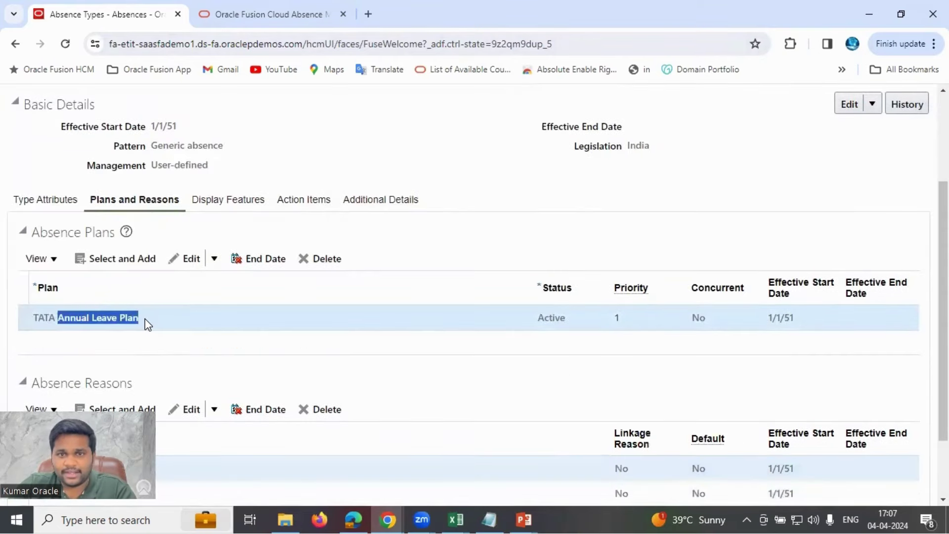
pyautogui.scroll(3, 198, 309)
# Step: Switch to the incognito Oracle Fusion self-service window from the Chrome taskbar icon
pyautogui.click(138, 44)
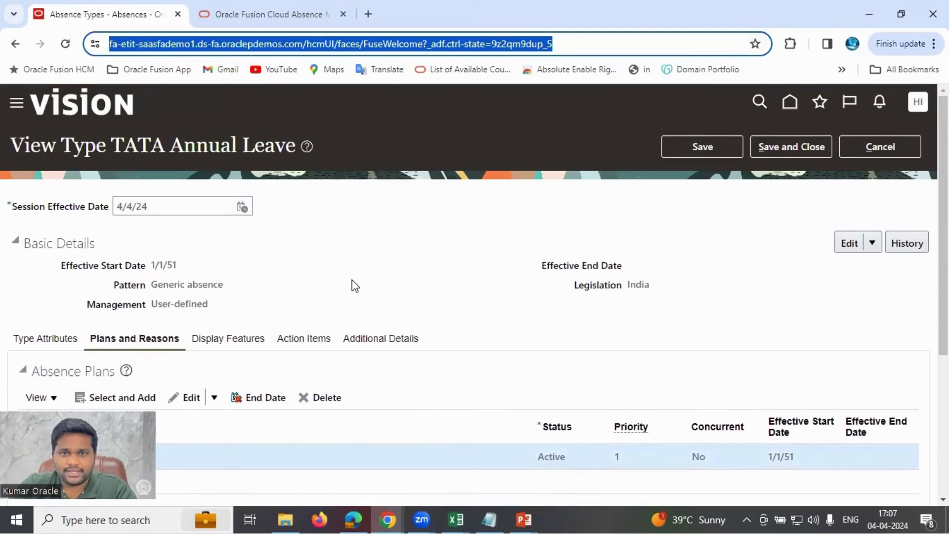
pyautogui.scroll(-3, 250, 258)
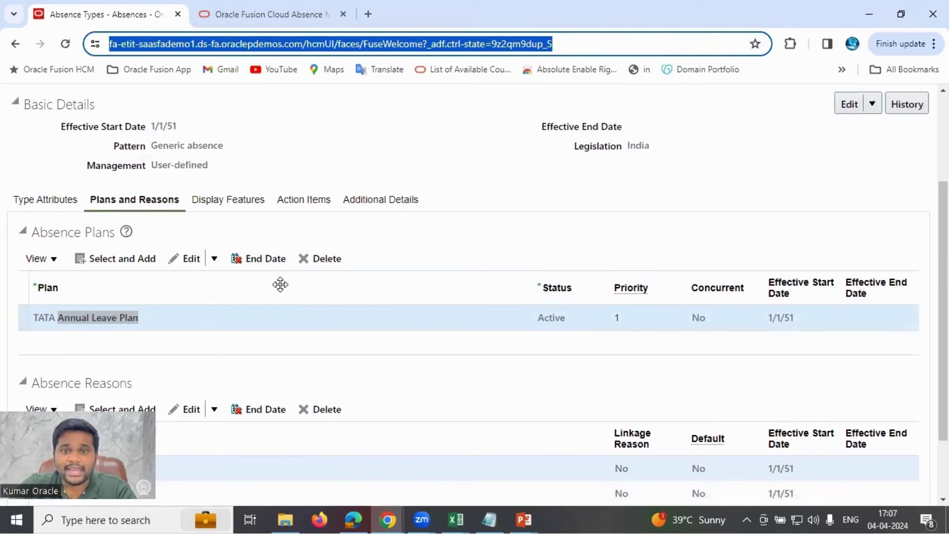
pyautogui.click(388, 519)
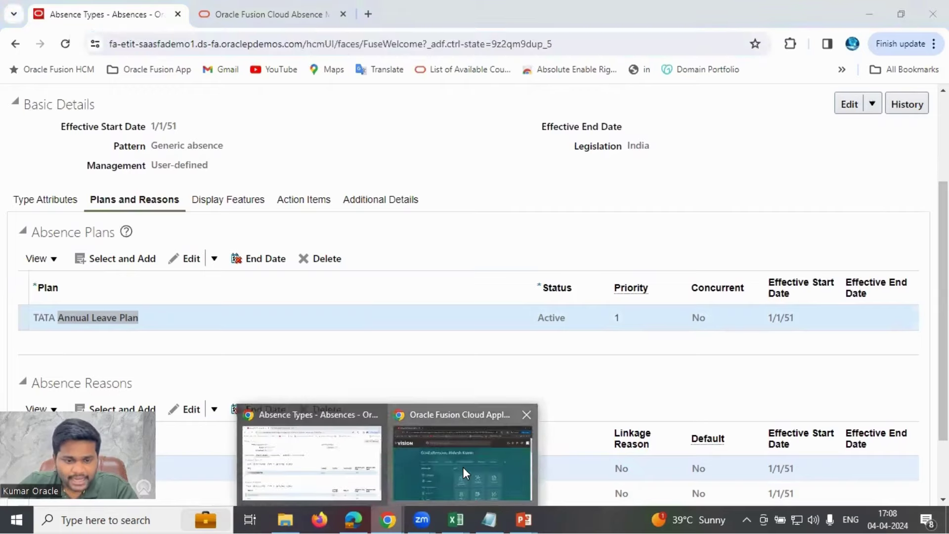
pyautogui.click(463, 467)
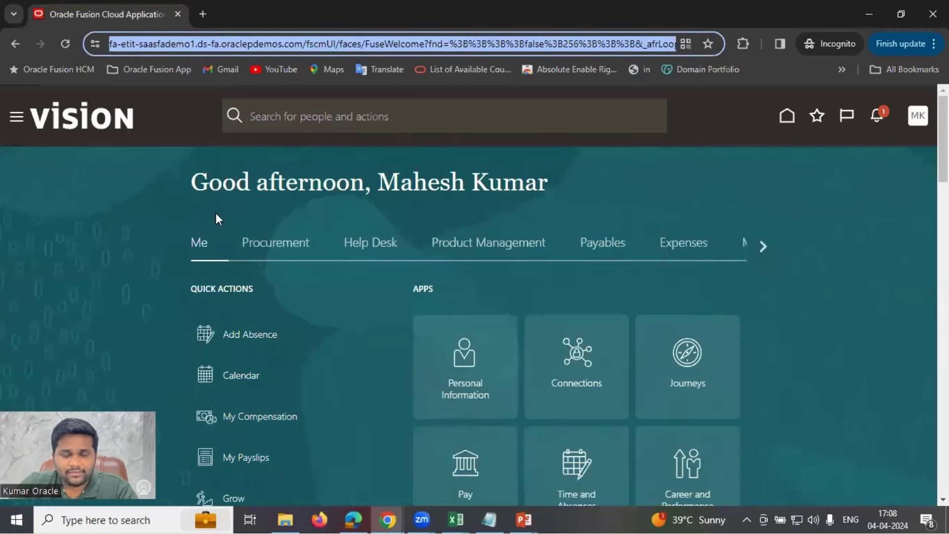
# Step: Scroll the home page down to the Apps tiles and open Time and Absences
pyautogui.click(387, 182)
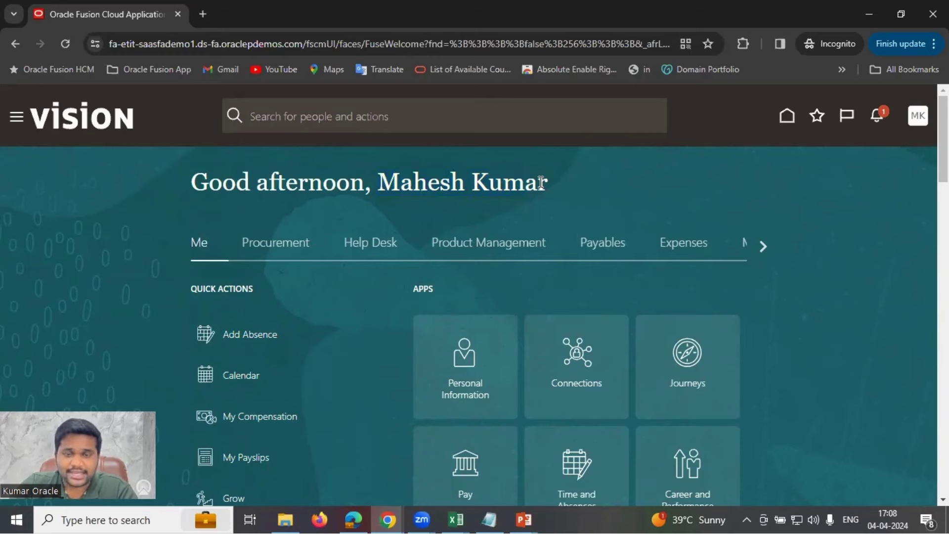
pyautogui.click(137, 52)
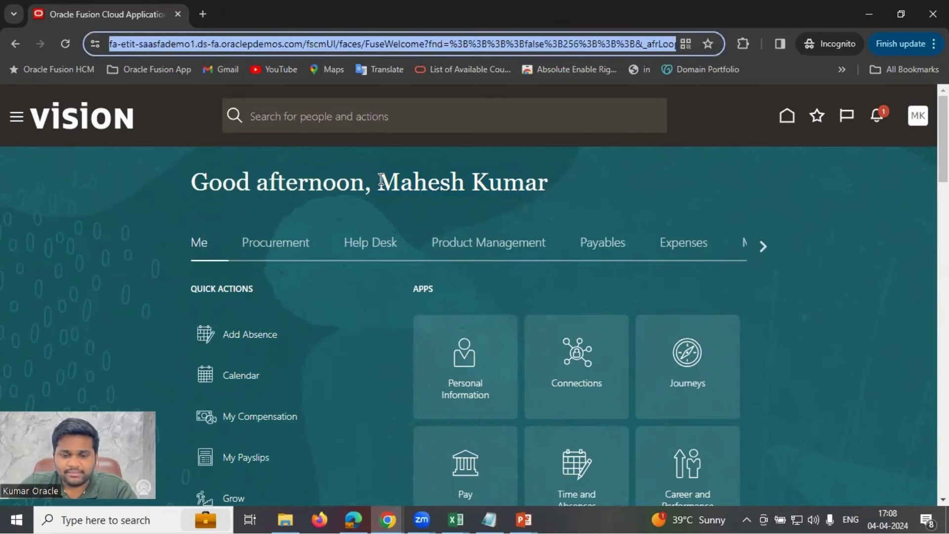
pyautogui.click(408, 186)
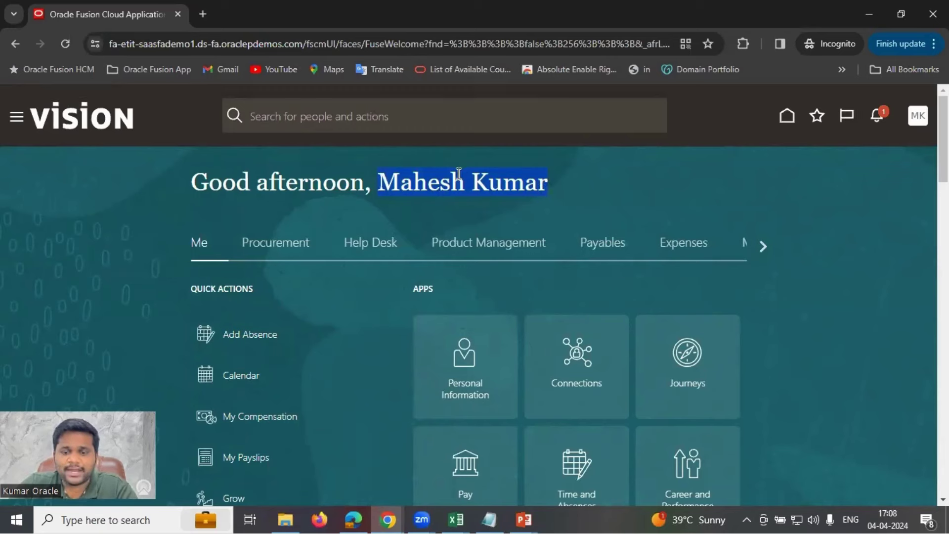
pyautogui.click(134, 47)
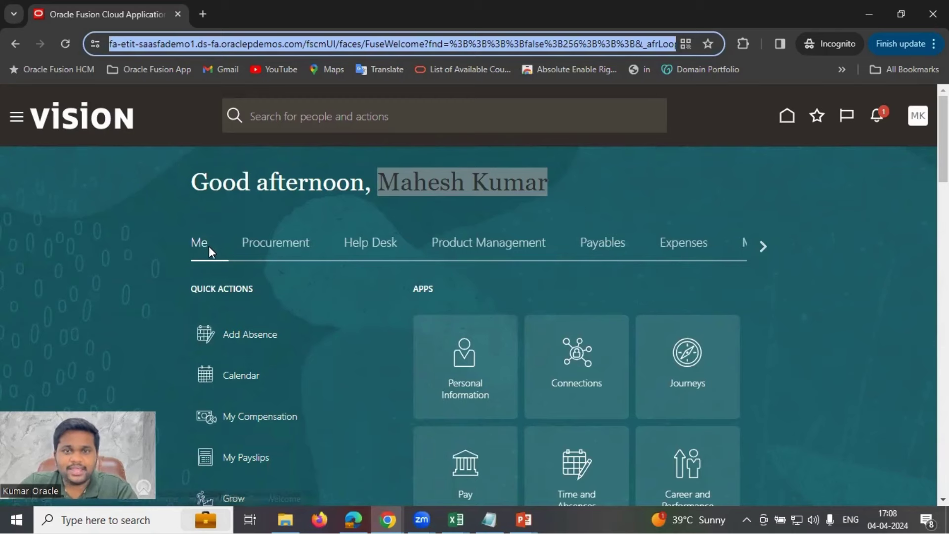
pyautogui.scroll(-5, 463, 281)
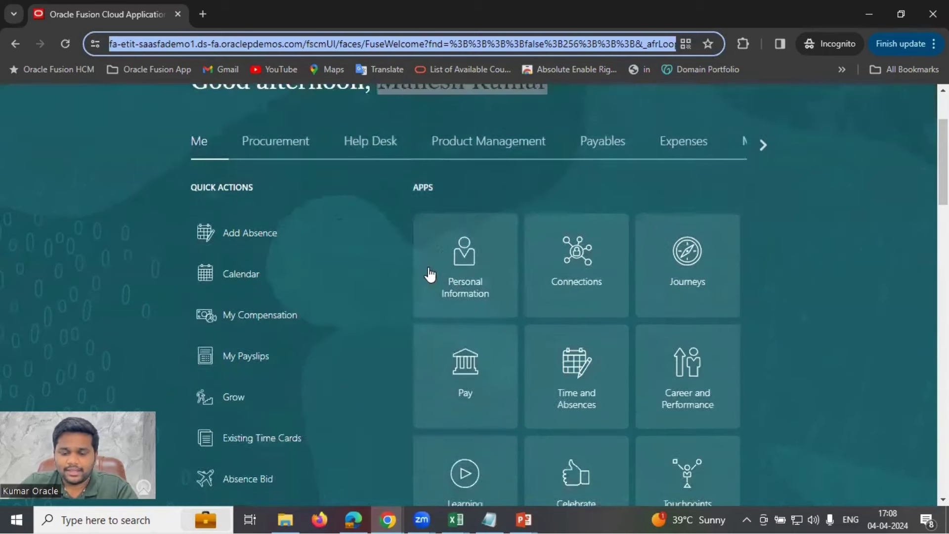
pyautogui.click(569, 278)
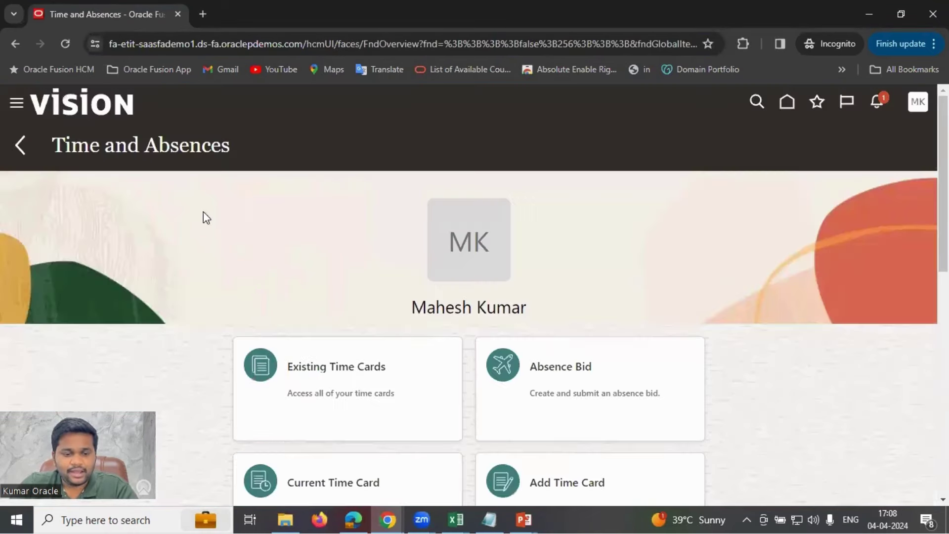
# Step: Highlight the Time and Absences title, browse its tiles, and start an Absence Bid
pyautogui.moveTo(71, 145); pyautogui.dragTo(201, 146)
pyautogui.scroll(-8, 390, 213)
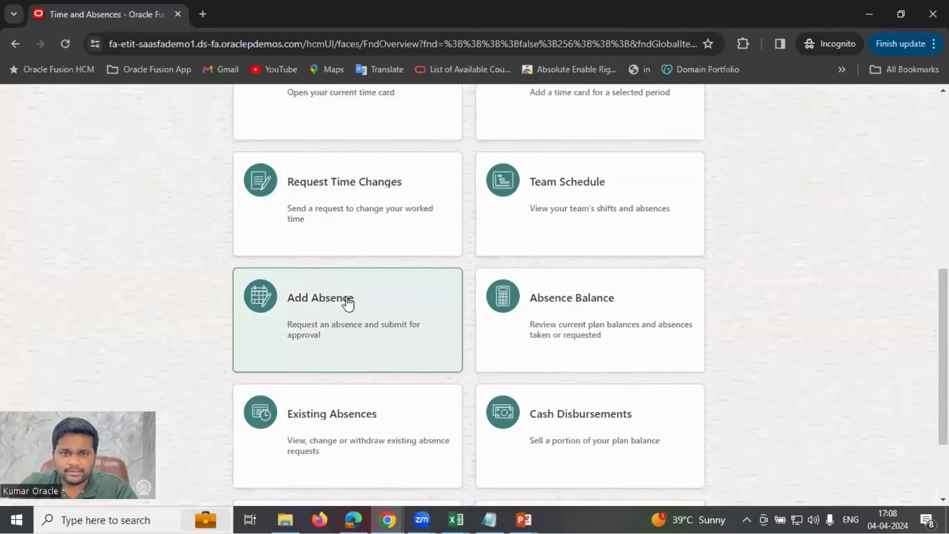
pyautogui.scroll(-2, 336, 331)
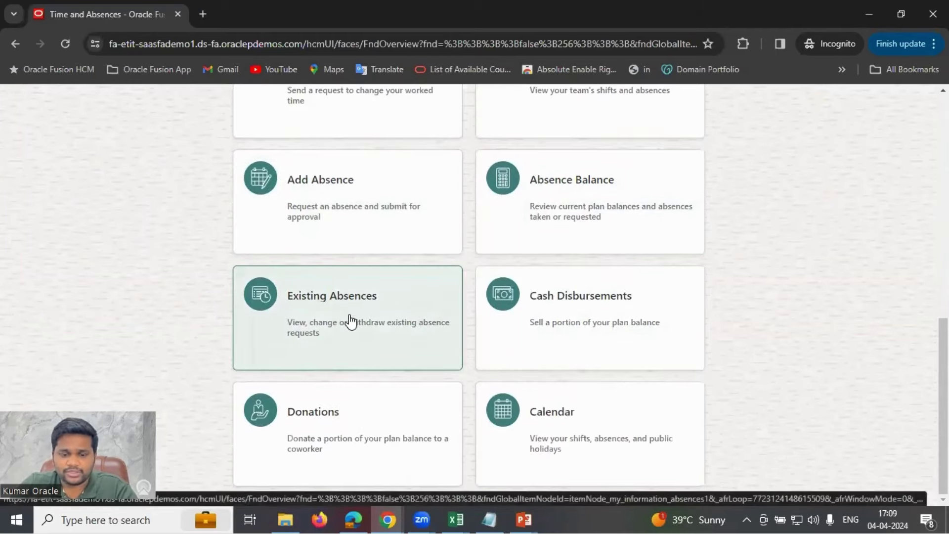
pyautogui.scroll(4, 346, 329)
pyautogui.scroll(6, 465, 229)
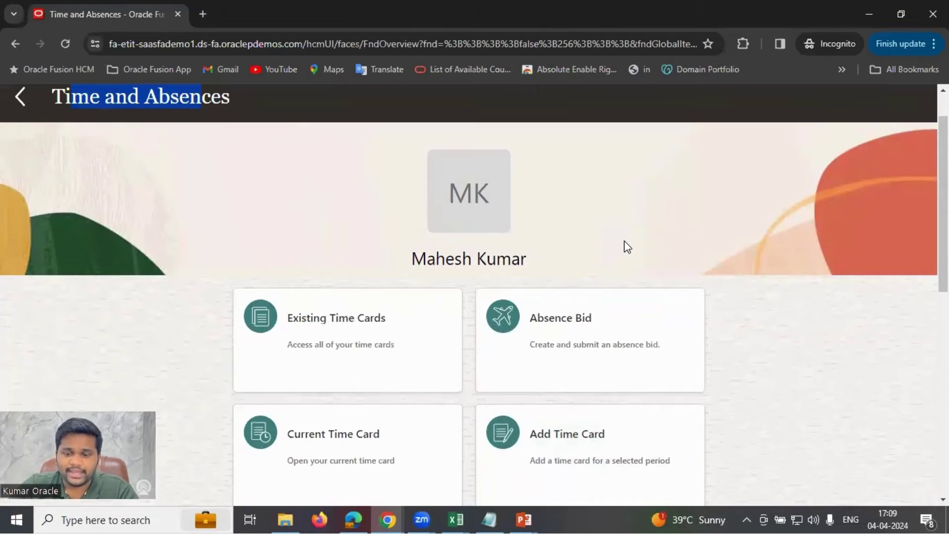
pyautogui.scroll(-3, 682, 250)
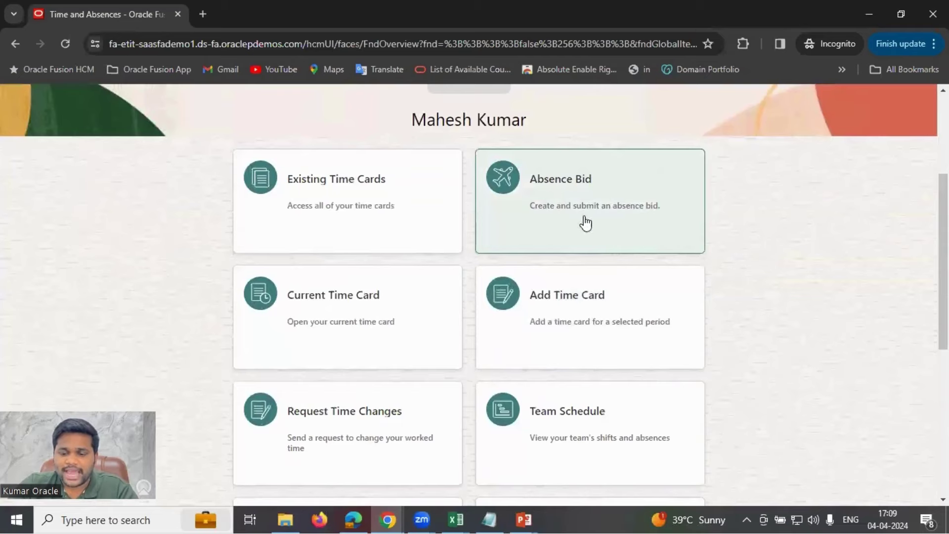
pyautogui.scroll(3, 662, 260)
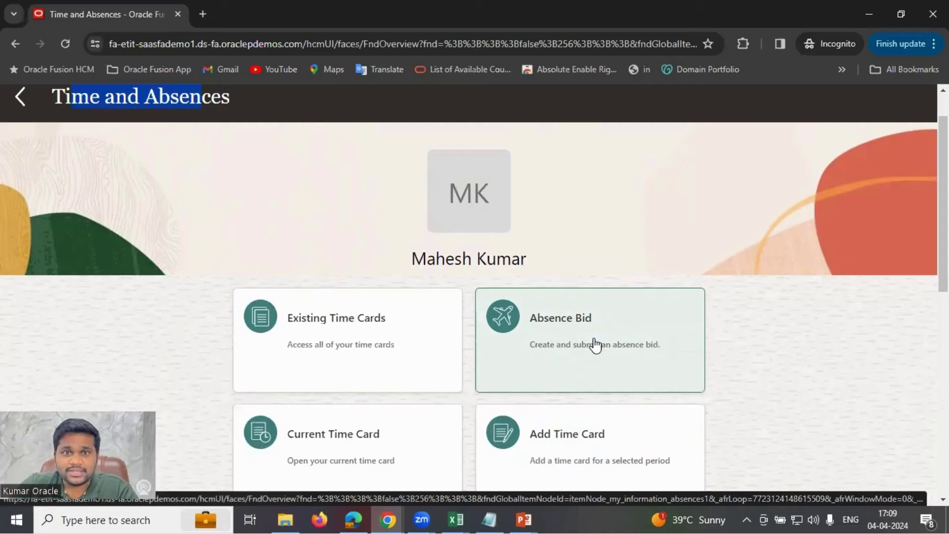
pyautogui.click(571, 341)
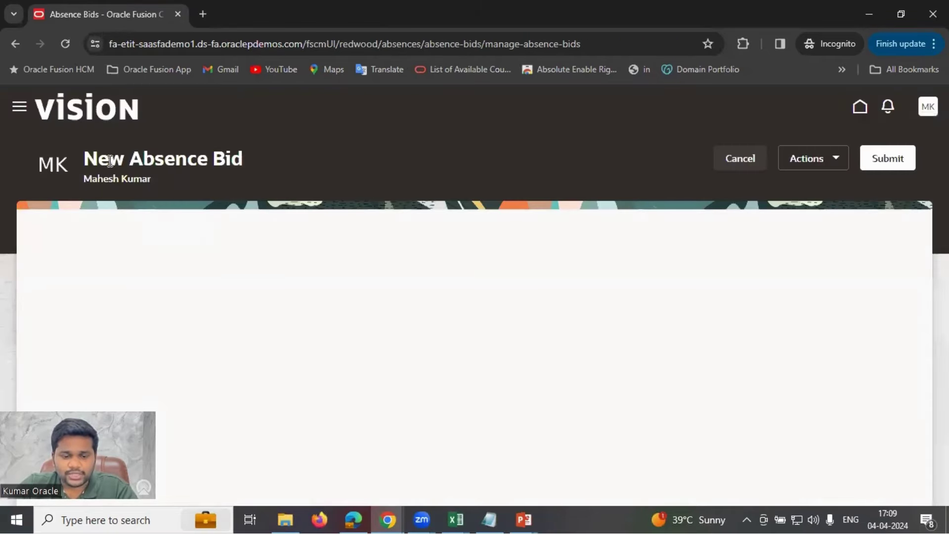
# Step: Check which absence types are offered for bidding, then cancel the empty New Absence Bid
pyautogui.moveTo(95, 155); pyautogui.dragTo(243, 153)
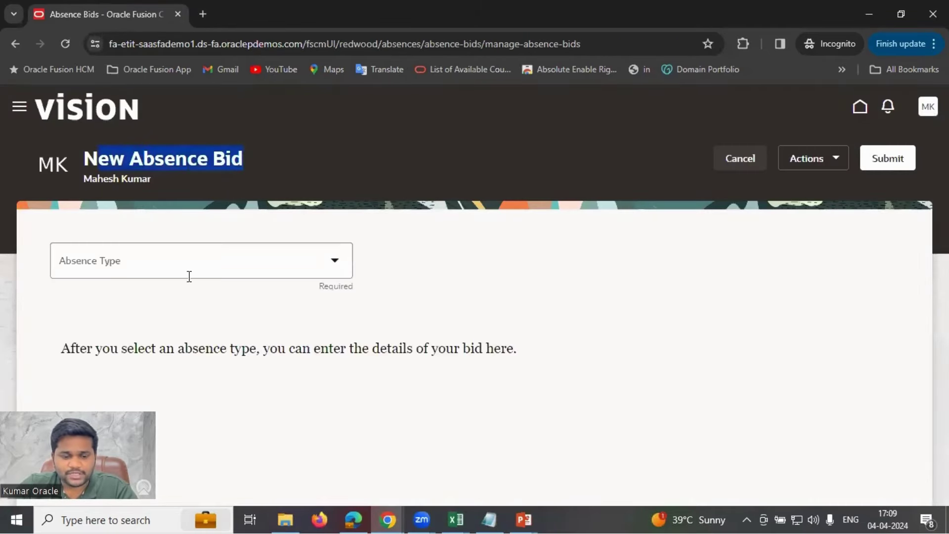
pyautogui.click(99, 262)
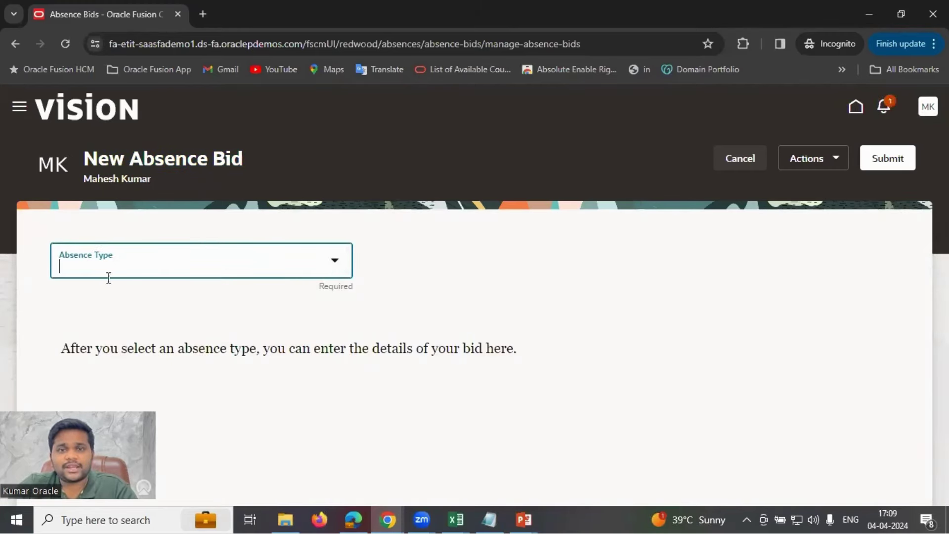
pyautogui.click(735, 165)
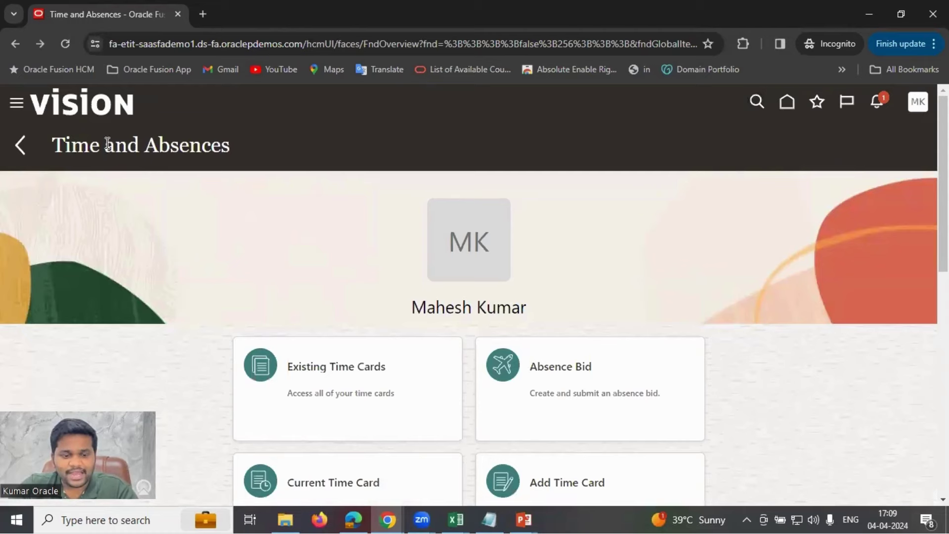
# Step: Start a new absence request from the Add Absence tile on Time and Absences
pyautogui.moveTo(106, 144); pyautogui.dragTo(188, 136)
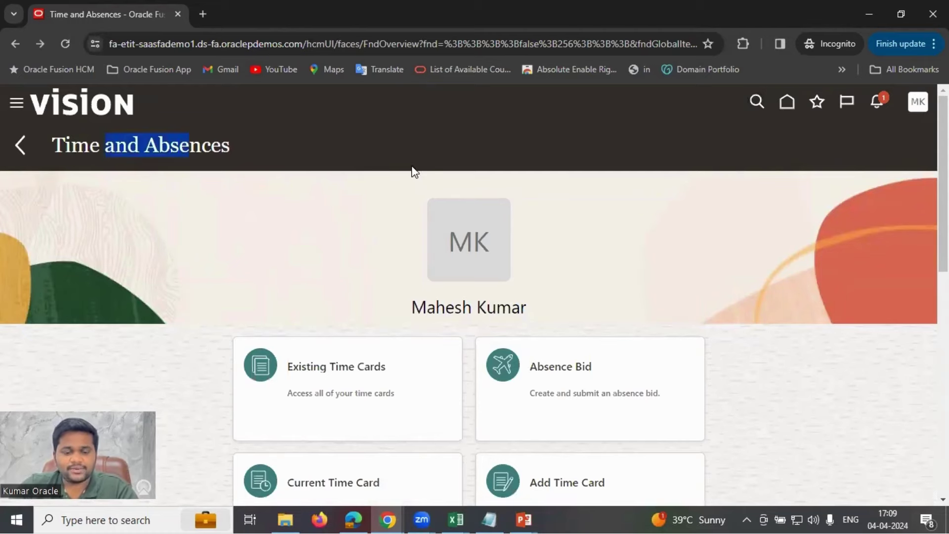
pyautogui.scroll(-5, 414, 170)
pyautogui.scroll(-3, 483, 303)
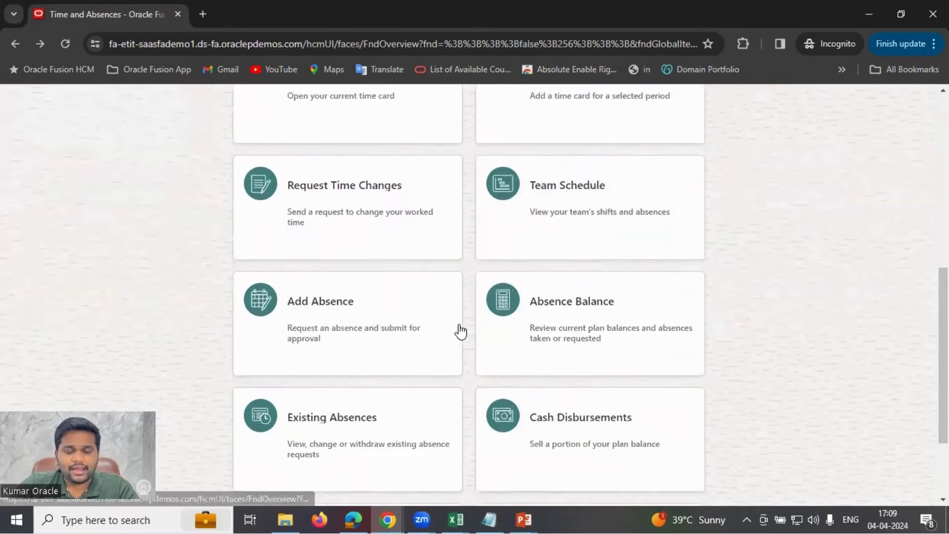
pyautogui.click(360, 314)
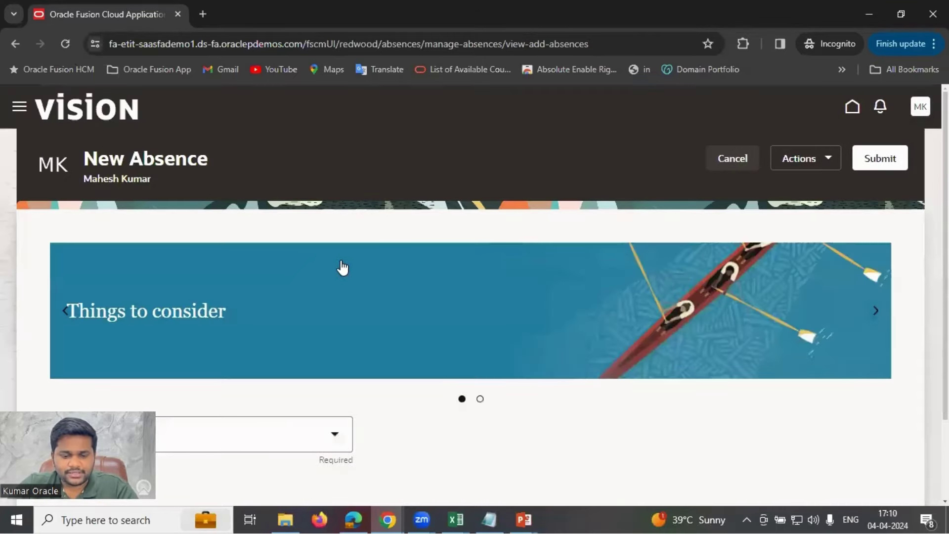
# Step: Review the listed absence types, including TATA Annual Leave, and cancel the request
pyautogui.scroll(-2, 316, 216)
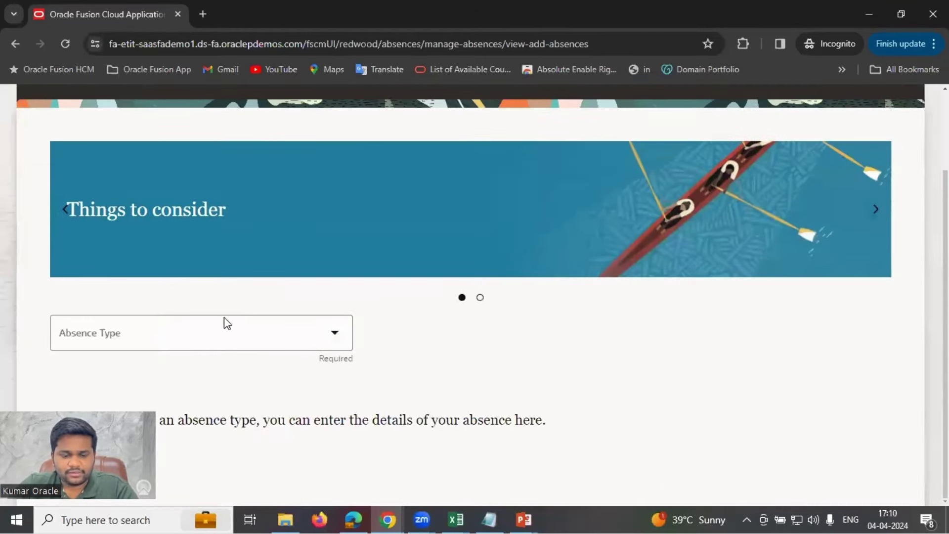
pyautogui.click(216, 339)
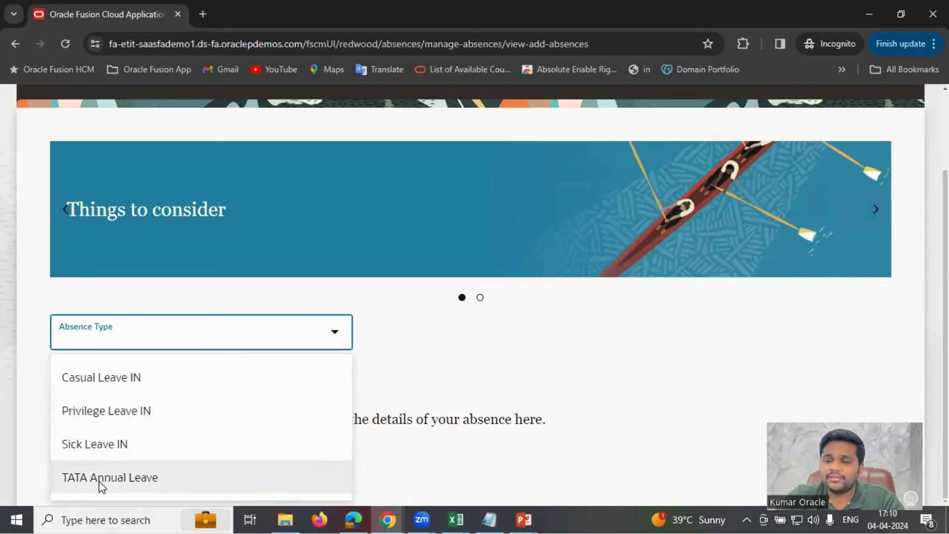
pyautogui.scroll(2, 99, 481)
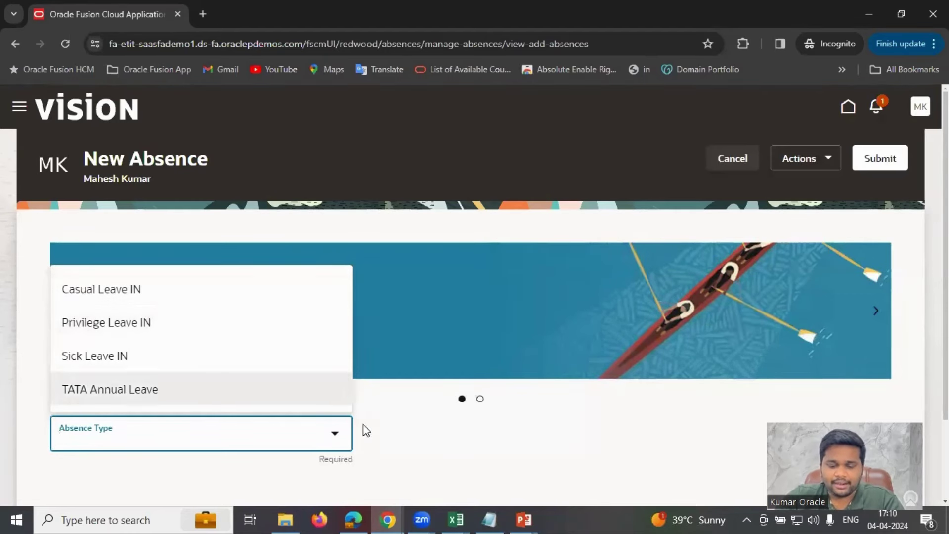
pyautogui.click(739, 158)
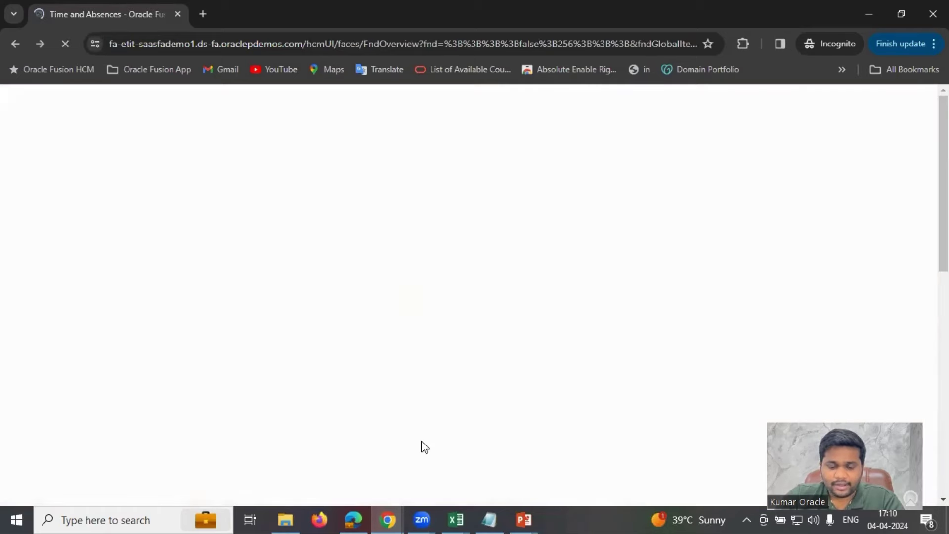
# Step: Change TATA Annual Leave's session effective date to 1/1/1951, confirm, and view its attributes
pyautogui.moveTo(392, 518)
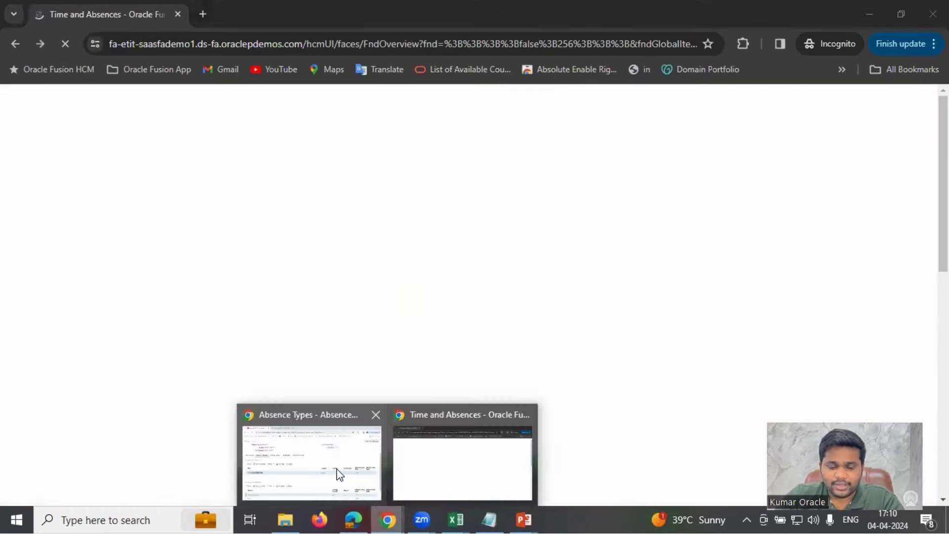
pyautogui.click(338, 474)
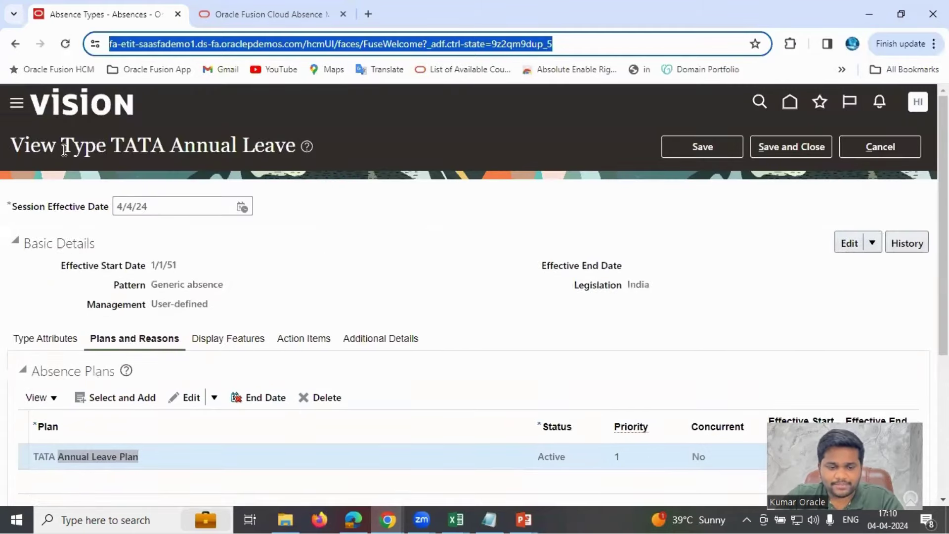
pyautogui.moveTo(112, 137); pyautogui.dragTo(281, 138)
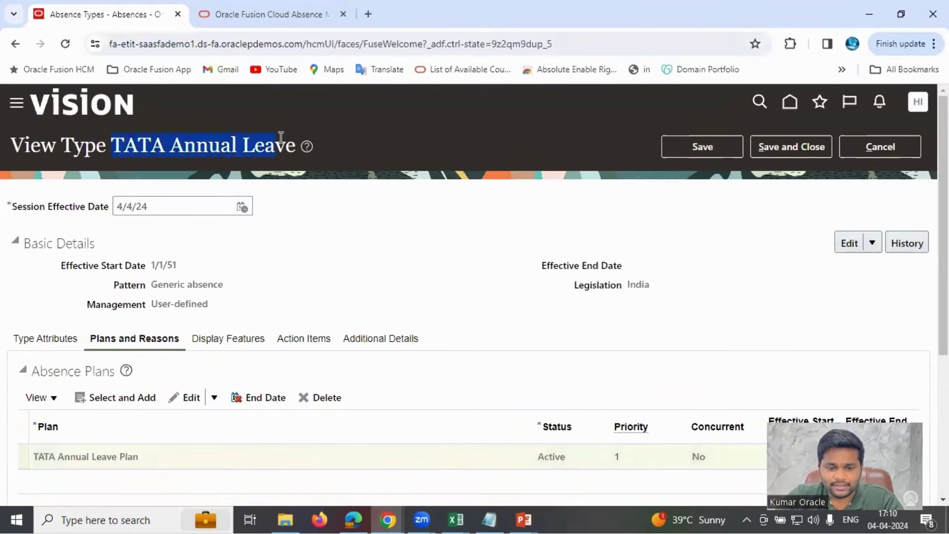
pyautogui.moveTo(180, 206); pyautogui.dragTo(107, 211)
pyautogui.press('BackSpace')
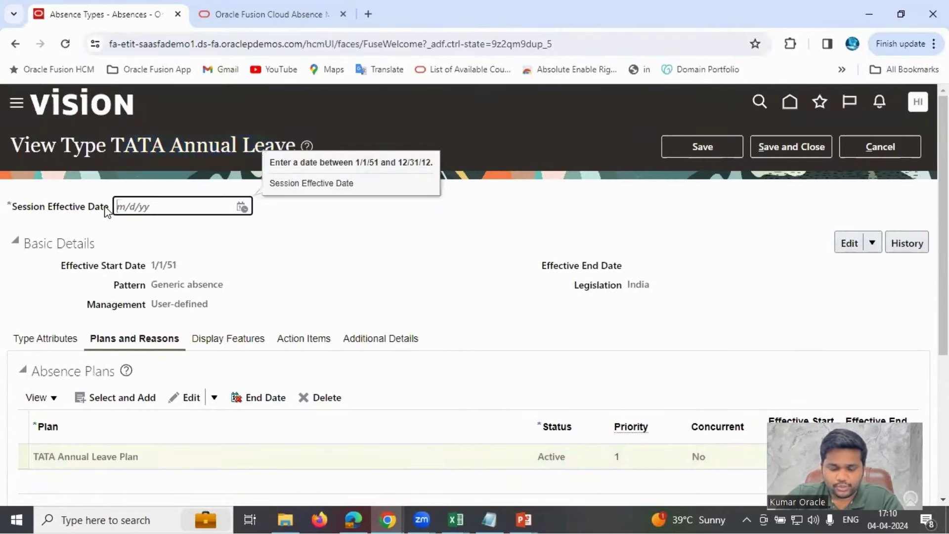
pyautogui.write('1/1/1951')
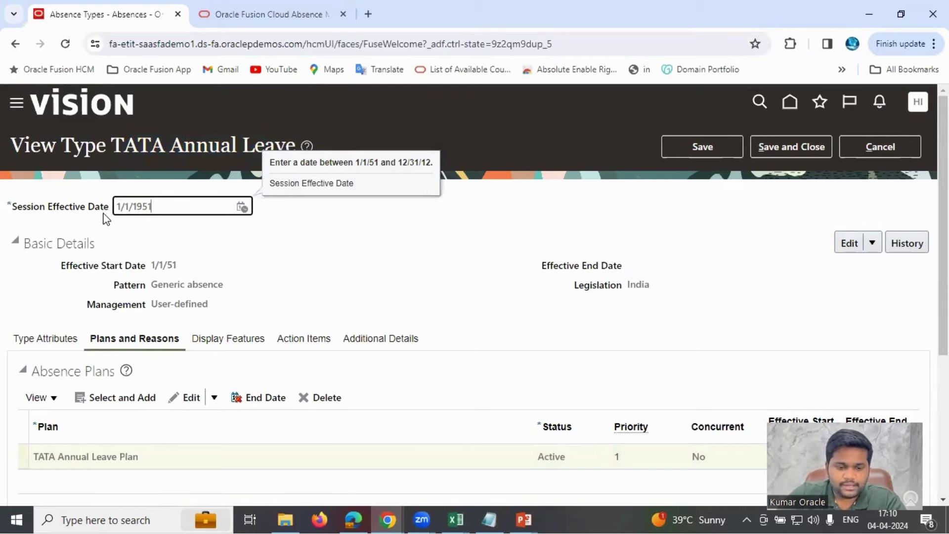
pyautogui.click(366, 250)
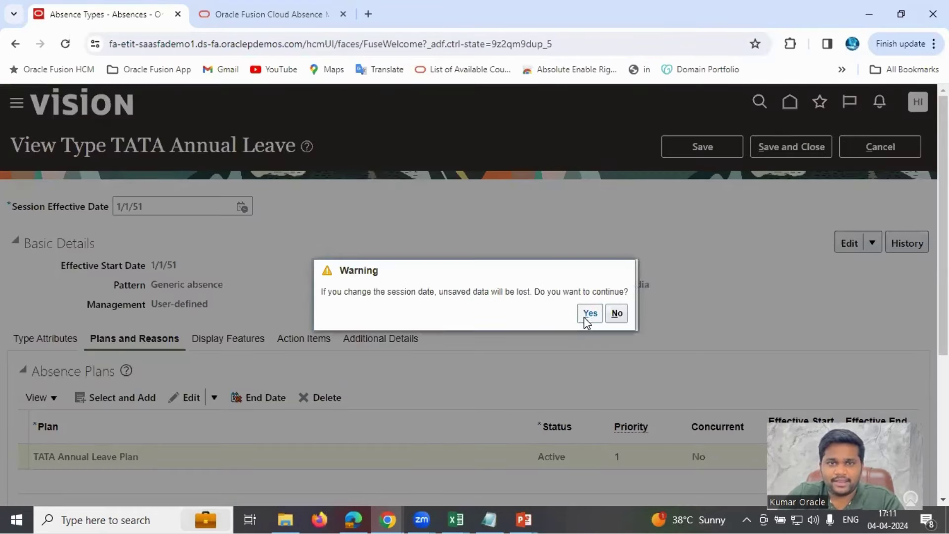
pyautogui.click(588, 313)
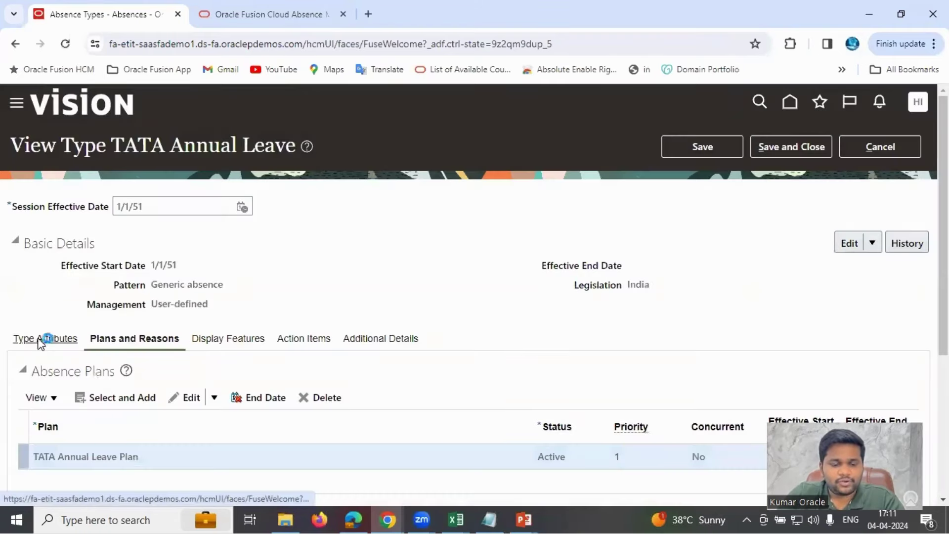
pyautogui.click(41, 341)
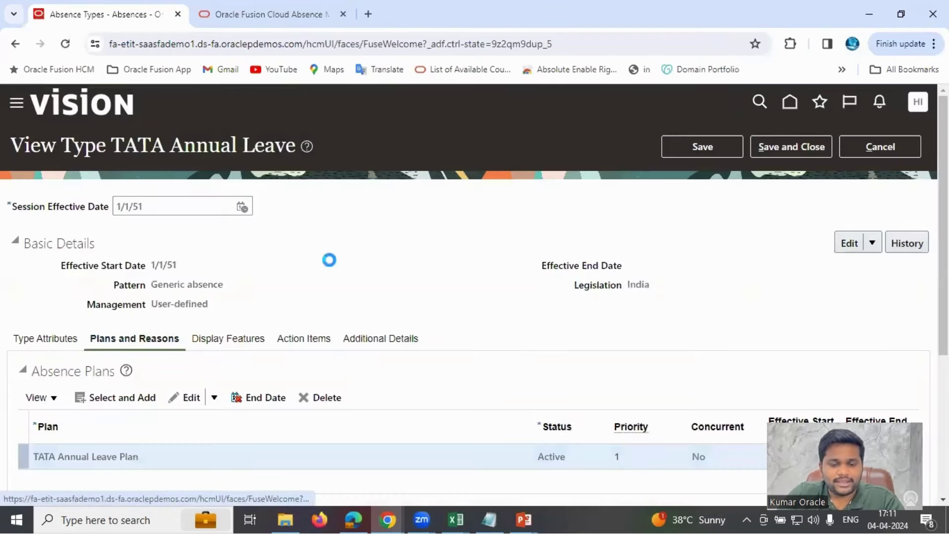
pyautogui.scroll(-3, 413, 256)
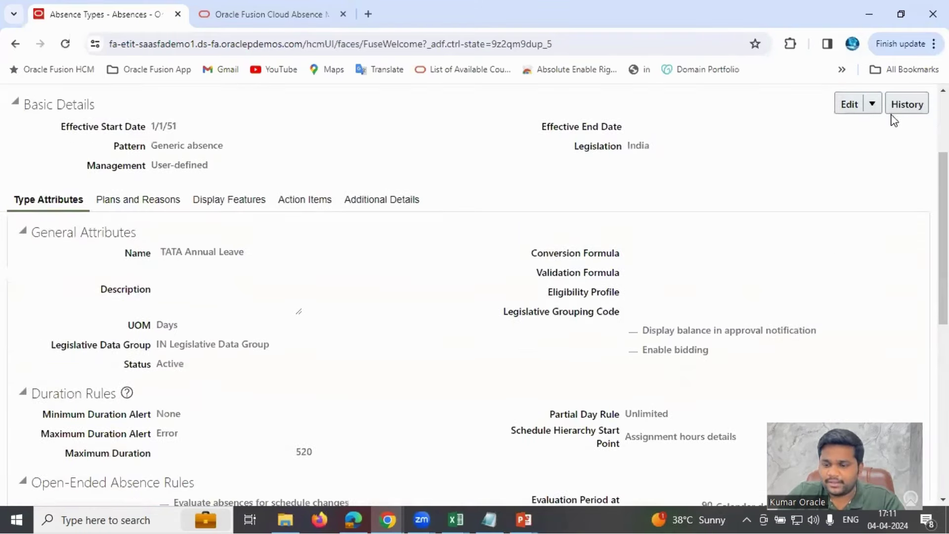
# Step: Correct TATA Annual Leave to turn on Enable bidding, then save and close it
pyautogui.click(871, 104)
pyautogui.click(871, 146)
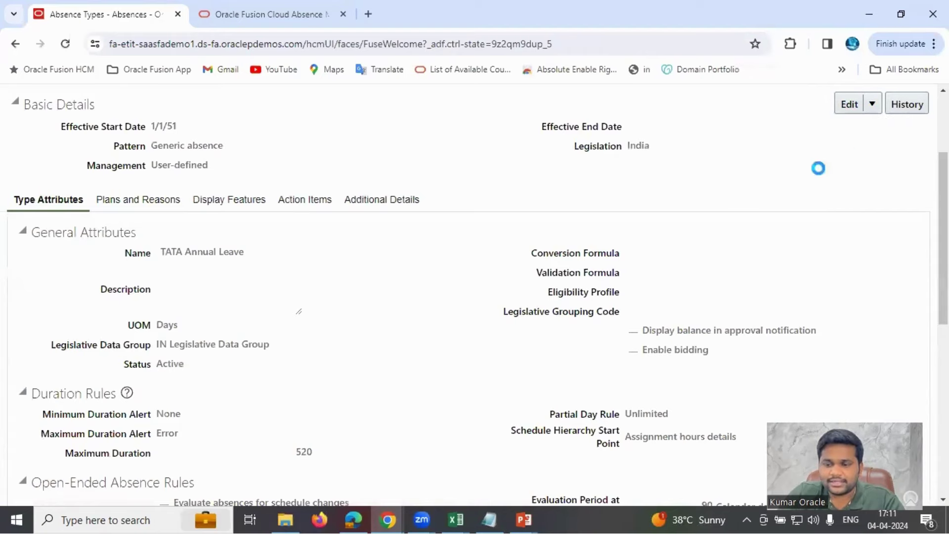
pyautogui.scroll(-3, 621, 291)
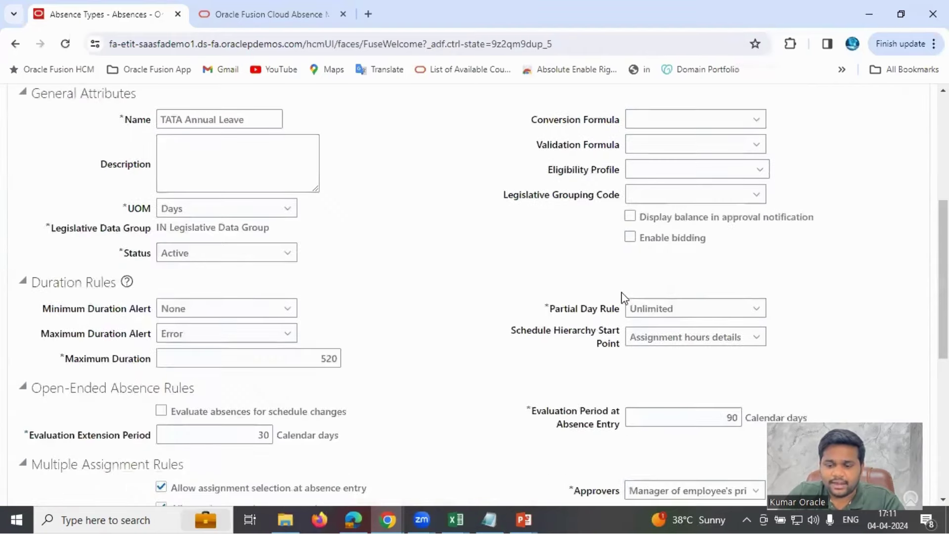
pyautogui.click(630, 237)
pyautogui.scroll(3, 390, 274)
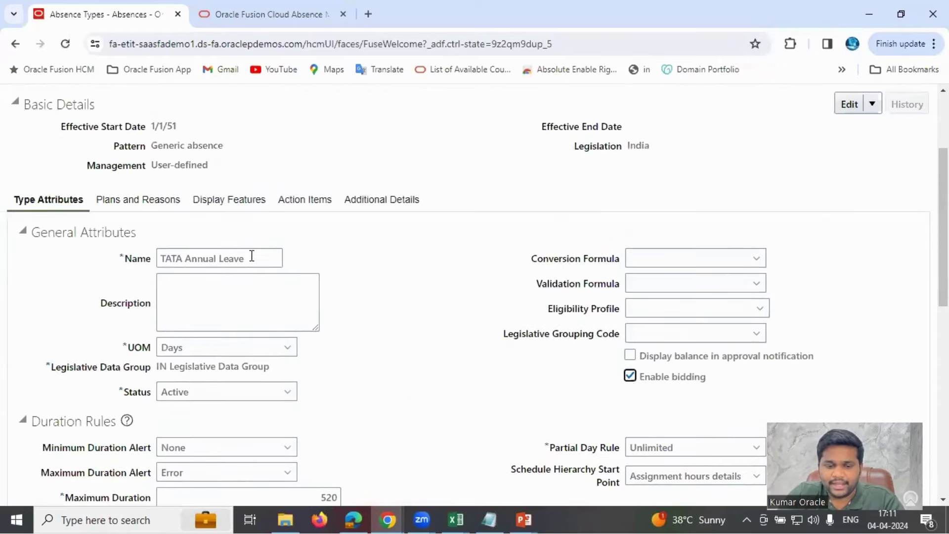
pyautogui.moveTo(250, 256); pyautogui.dragTo(159, 258)
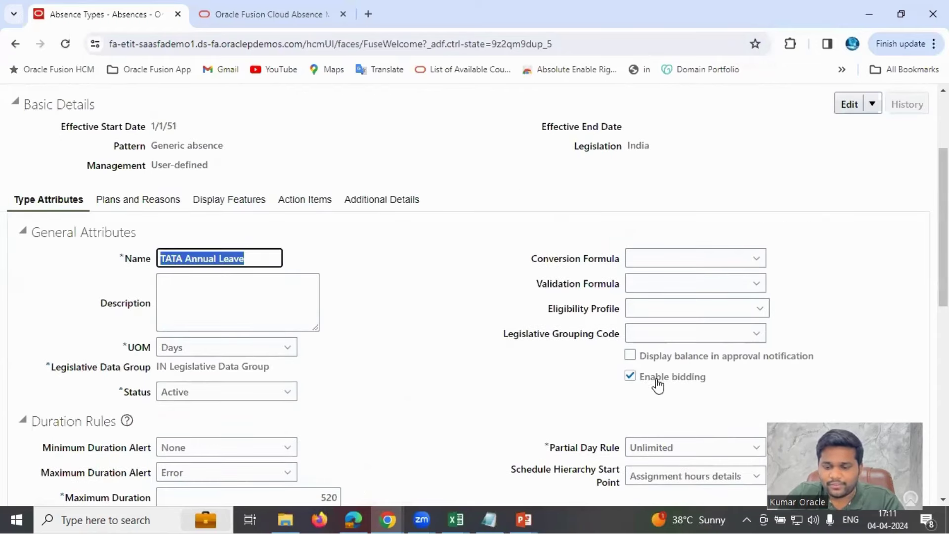
pyautogui.scroll(3, 805, 267)
pyautogui.click(814, 147)
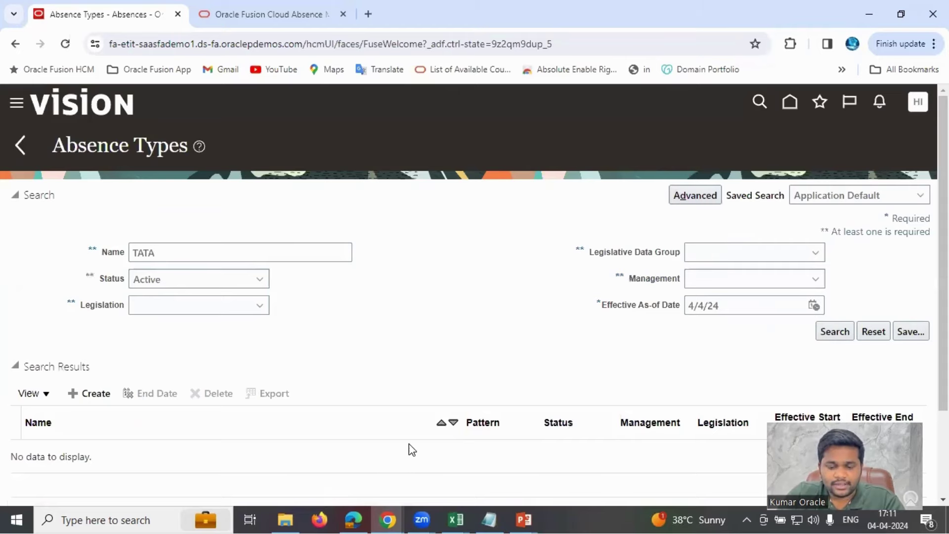
pyautogui.click(389, 517)
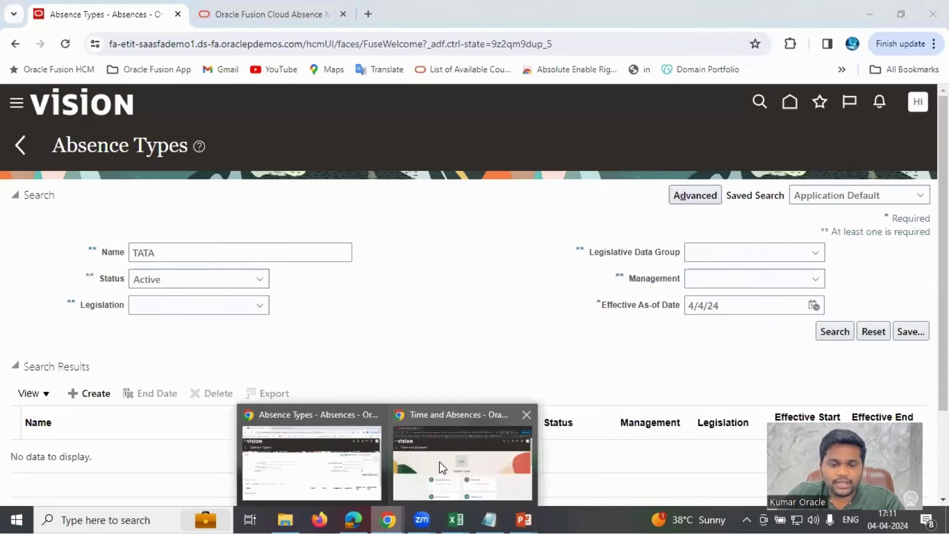
# Step: In the employee's incognito window, open a new Absence Bid from Time and Absences
pyautogui.hotkey('alt', 'Tab')
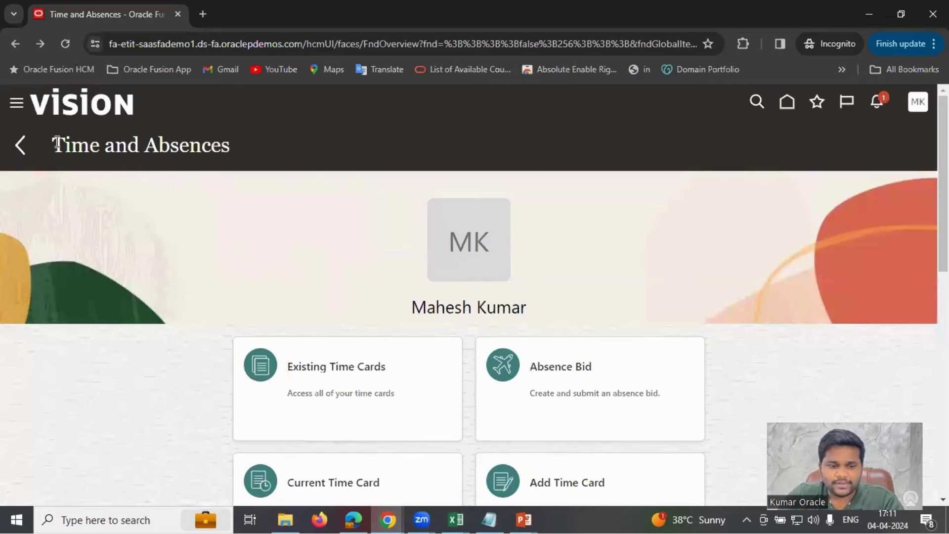
pyautogui.moveTo(58, 143); pyautogui.dragTo(238, 159)
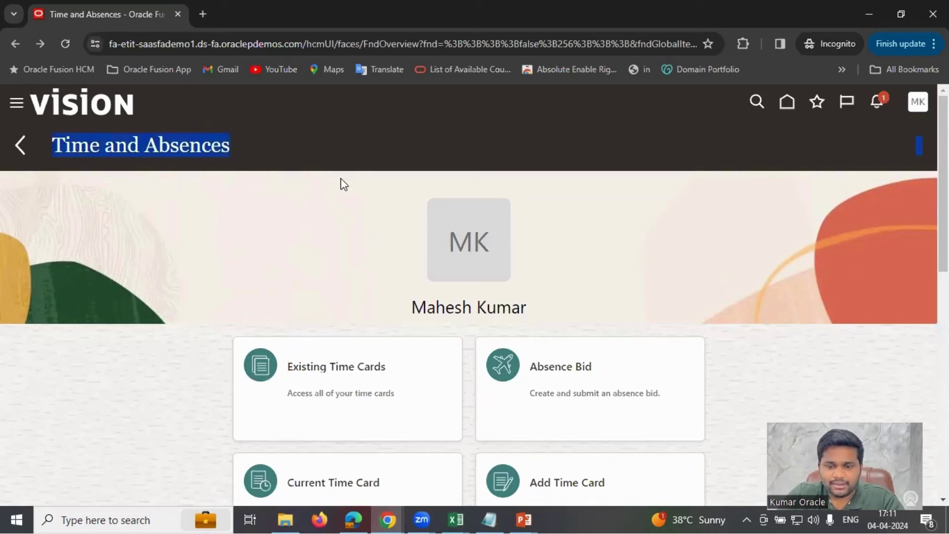
pyautogui.scroll(-2, 409, 222)
pyautogui.click(589, 301)
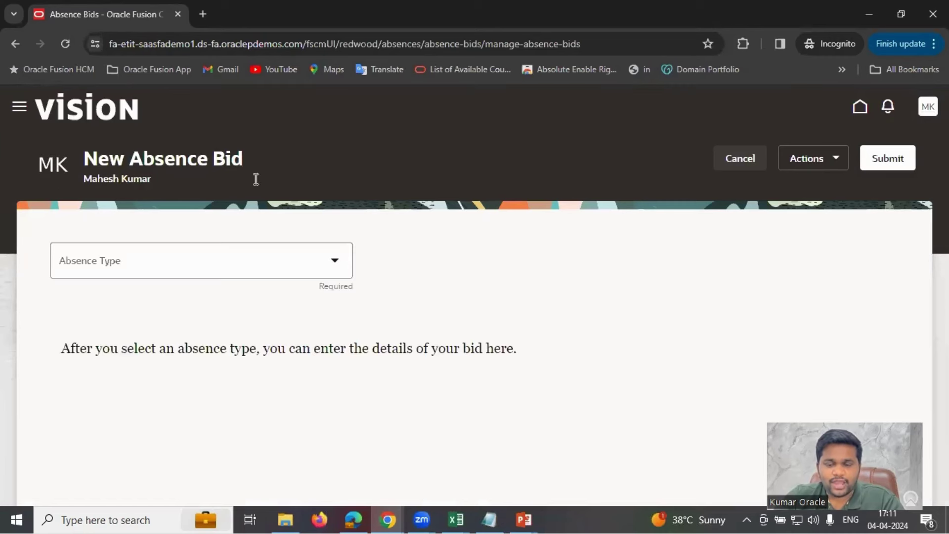
# Step: Choose TATA Annual Leave as the bid's absence type and review the preference fields
pyautogui.click(130, 270)
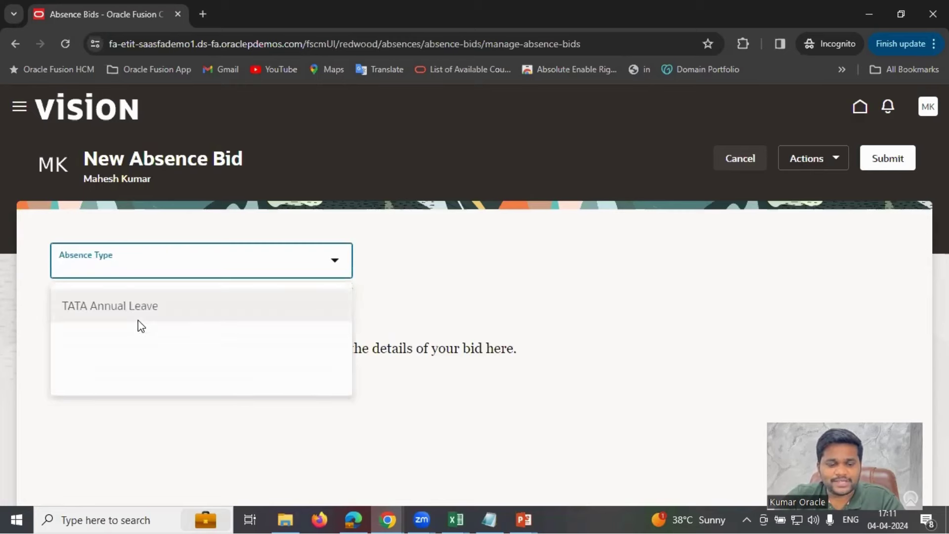
pyautogui.click(129, 307)
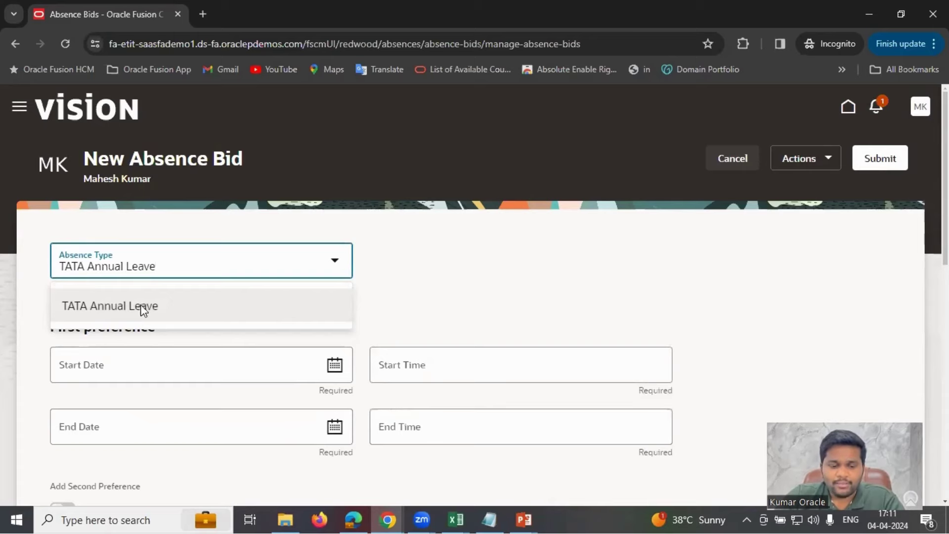
pyautogui.click(112, 306)
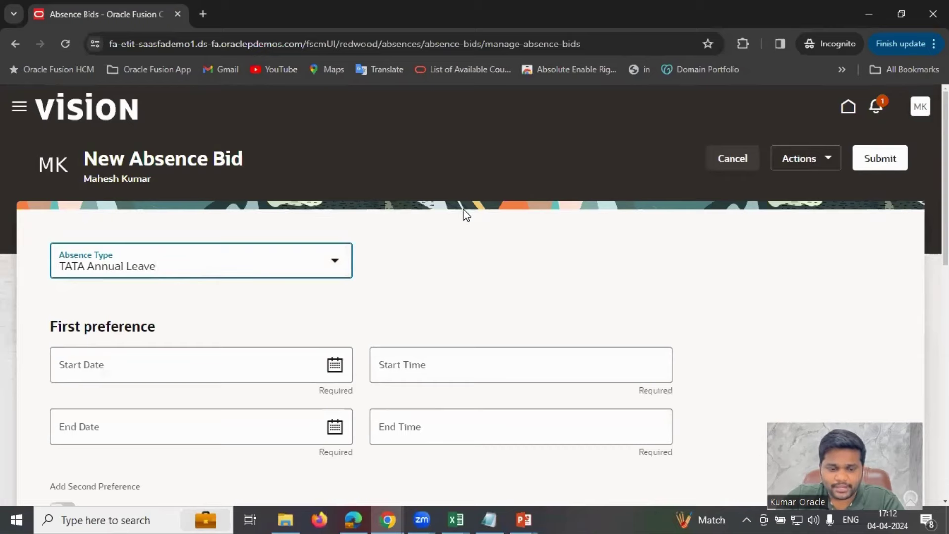
pyautogui.scroll(-3, 228, 227)
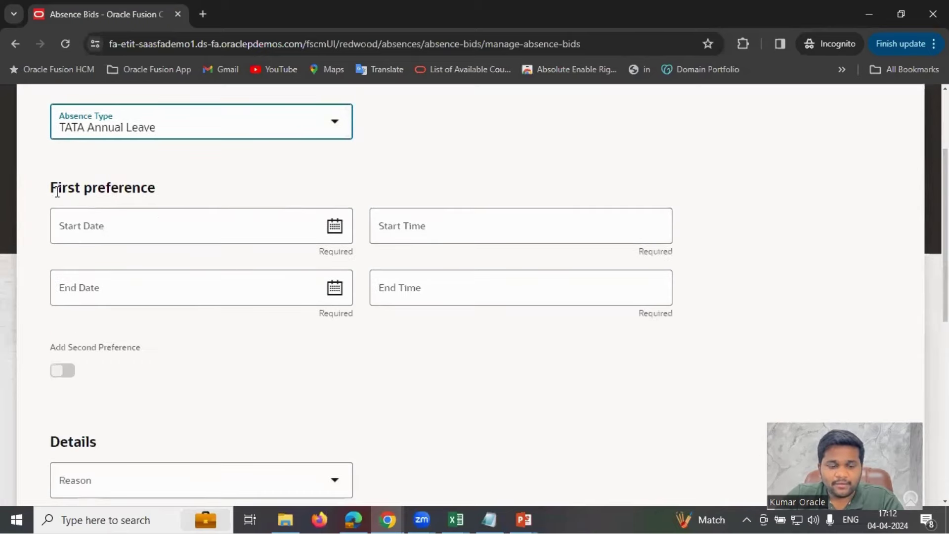
pyautogui.moveTo(54, 188); pyautogui.dragTo(150, 190)
pyautogui.scroll(-3, 136, 320)
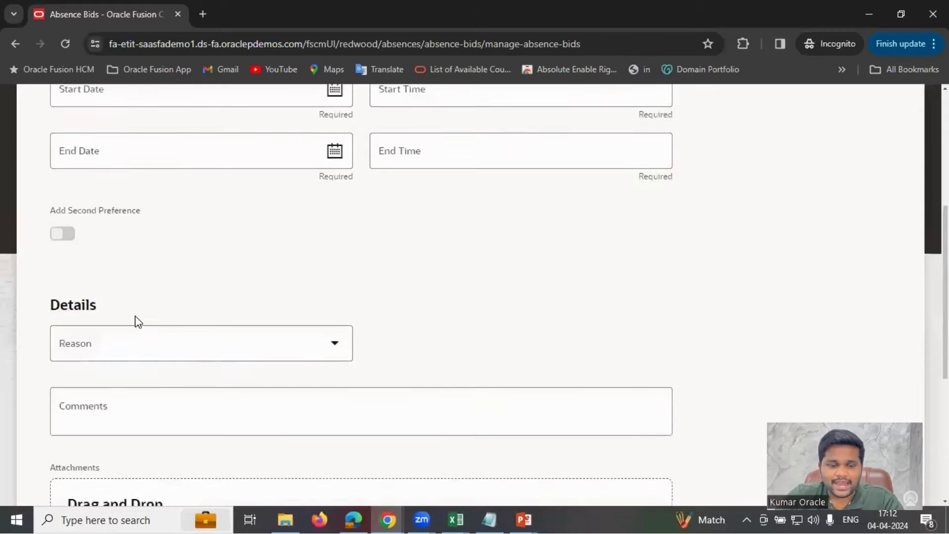
pyautogui.moveTo(59, 210); pyautogui.dragTo(144, 220)
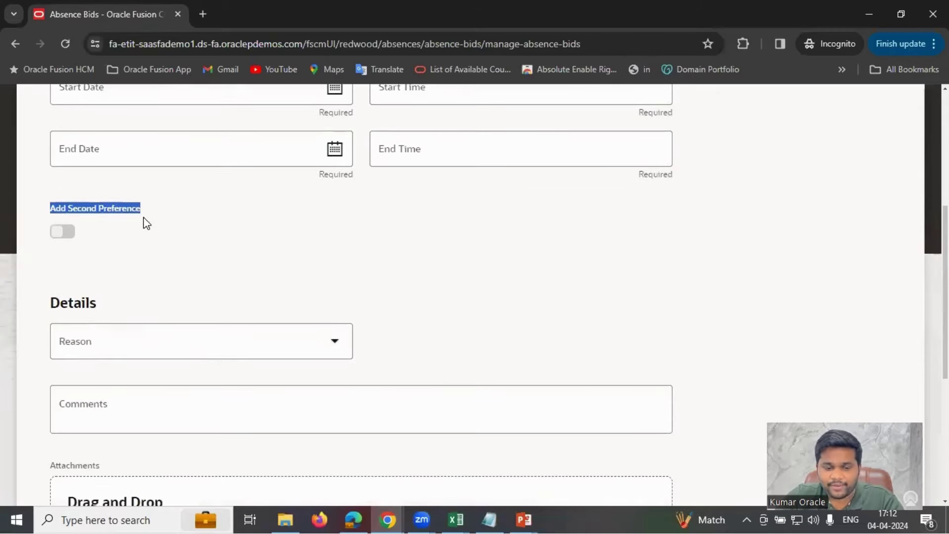
pyautogui.scroll(6, 273, 313)
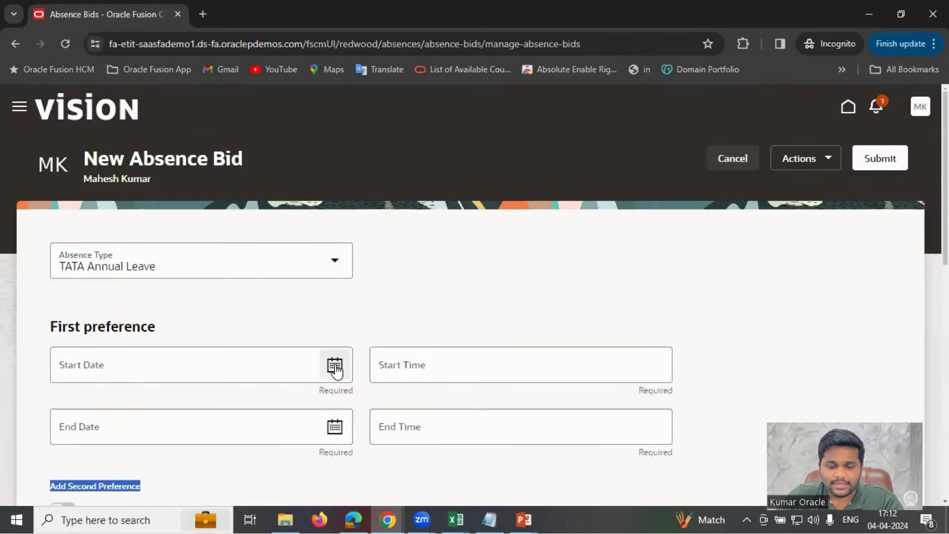
pyautogui.click(335, 366)
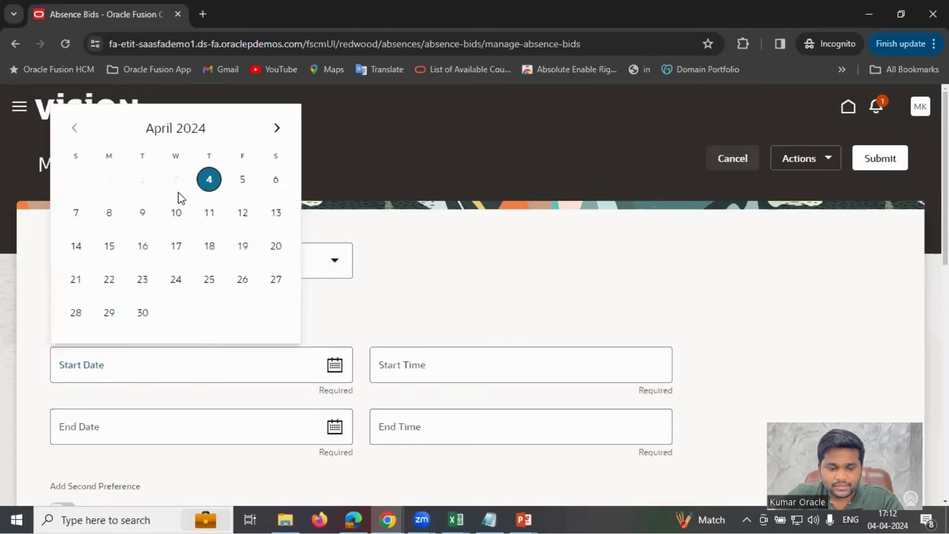
# Step: Set the first preference from 9-Apr-2024 8:30 AM to 11-Apr-2024 5:00 PM
pyautogui.click(142, 214)
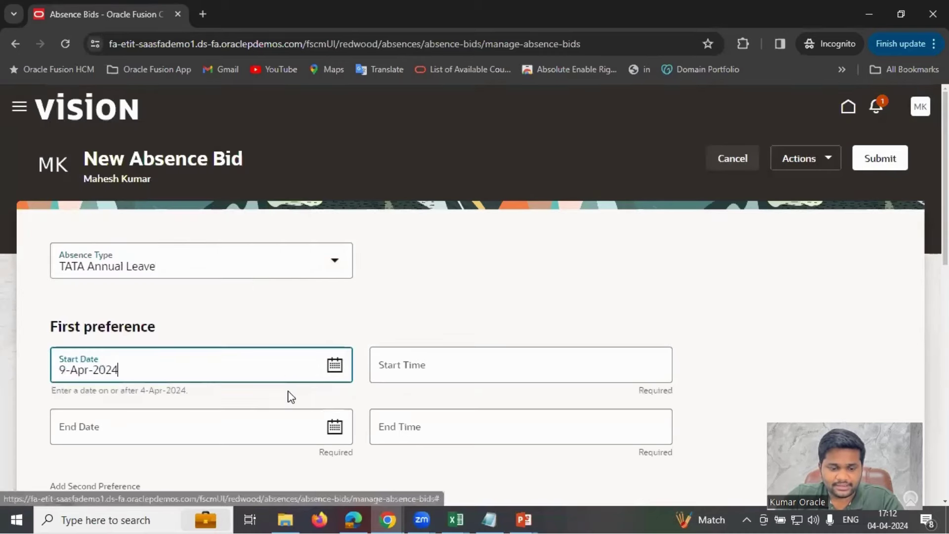
pyautogui.click(335, 427)
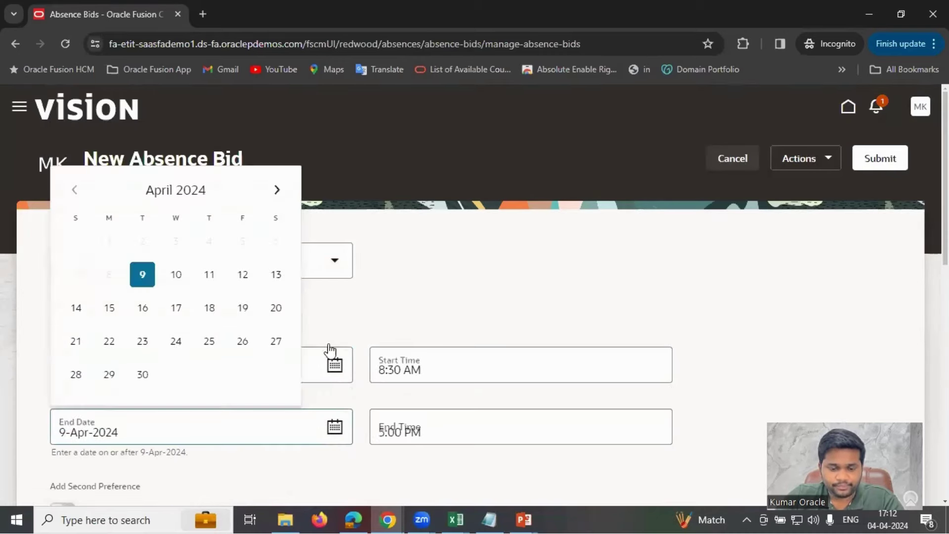
pyautogui.click(210, 274)
pyautogui.scroll(-1, 174, 389)
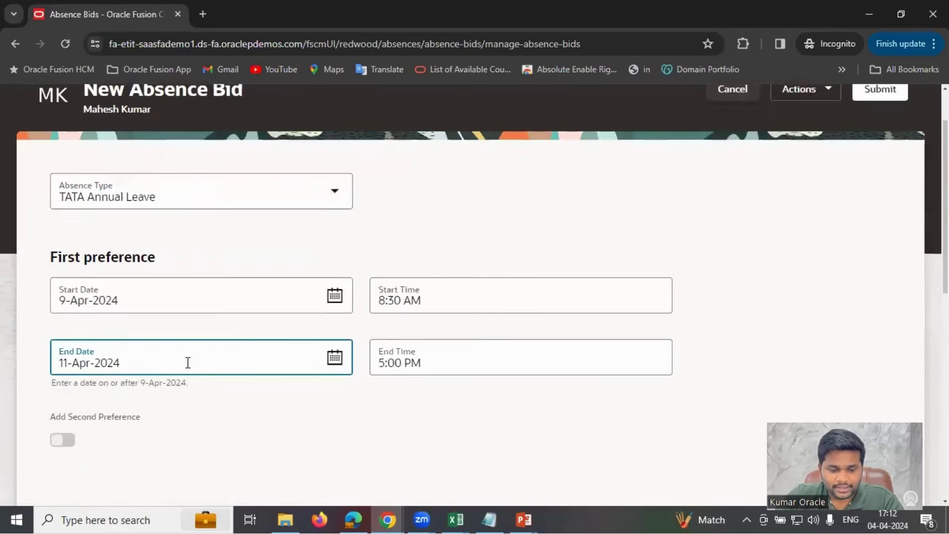
pyautogui.scroll(-1, 162, 345)
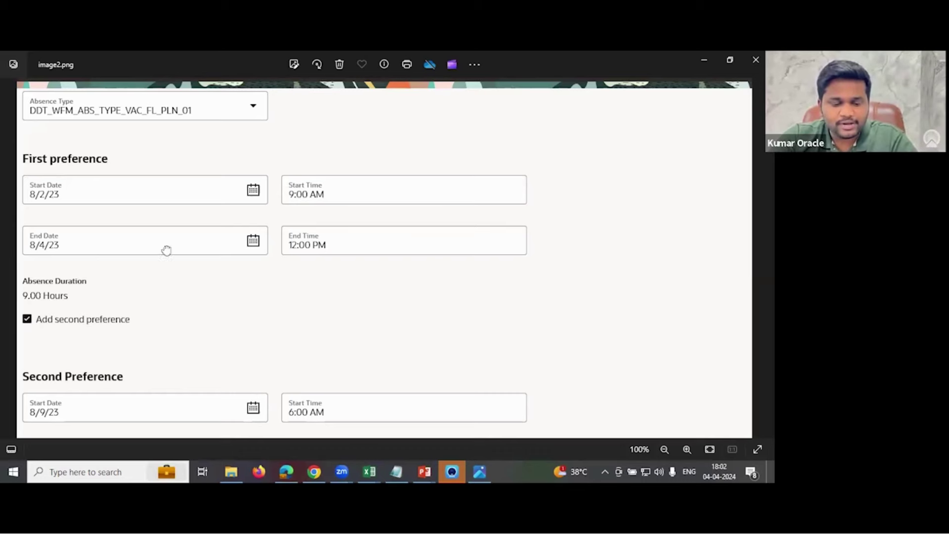
# Step: Review the sample bid's two preferences in image2.png, then bring up the absence bidding slide show
pyautogui.scroll(-3, 167, 251)
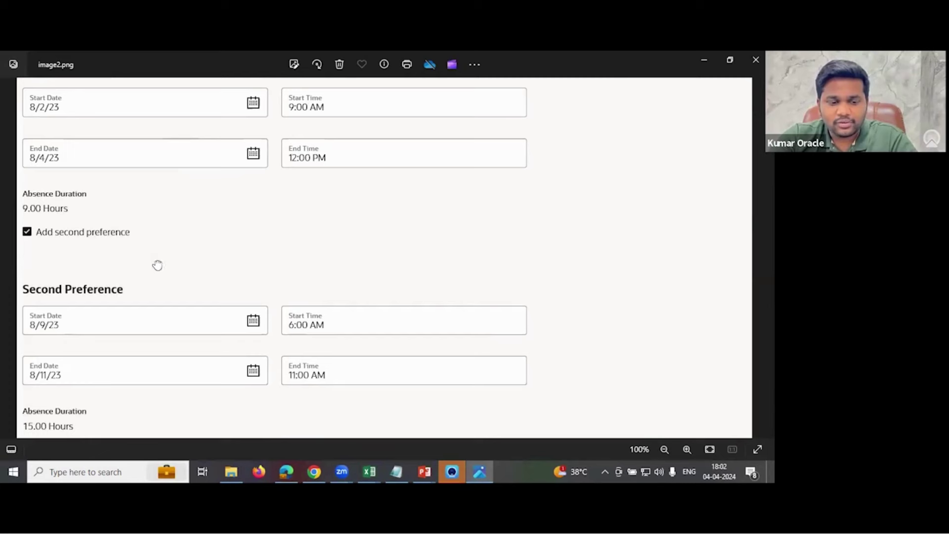
pyautogui.scroll(2, 153, 250)
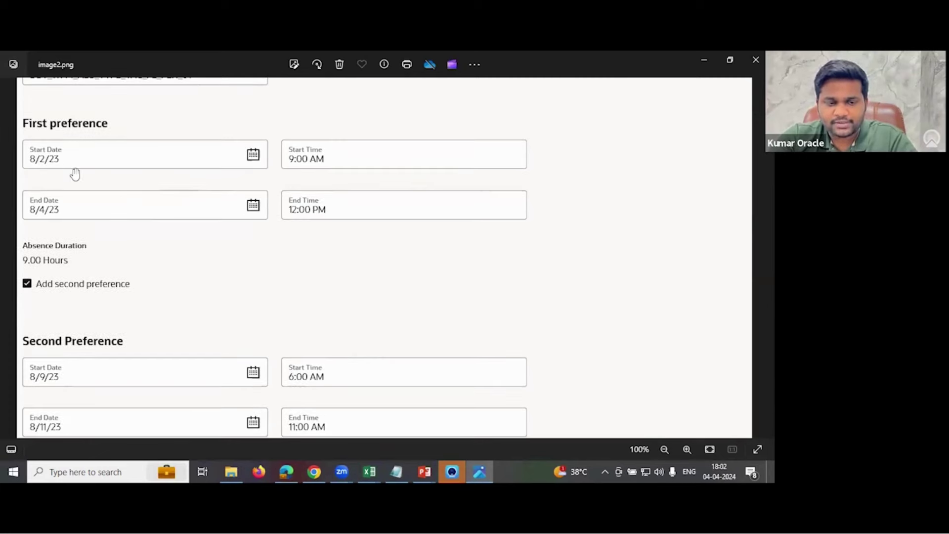
pyautogui.scroll(-2, 194, 235)
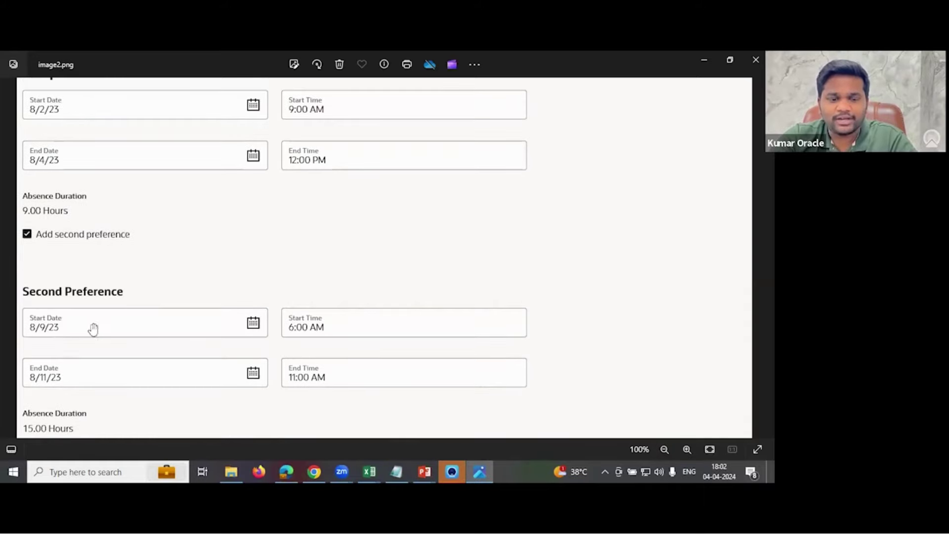
pyautogui.scroll(2, 165, 257)
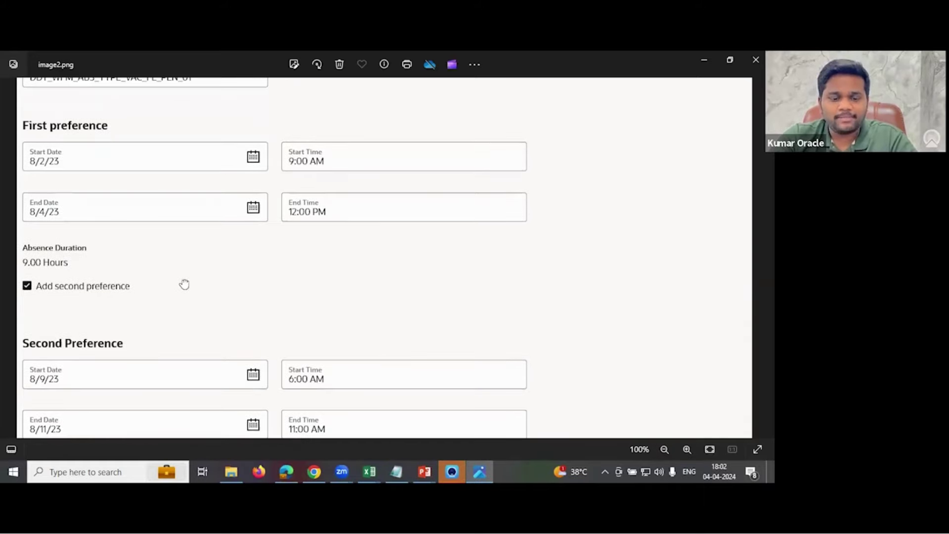
pyautogui.scroll(1, 184, 284)
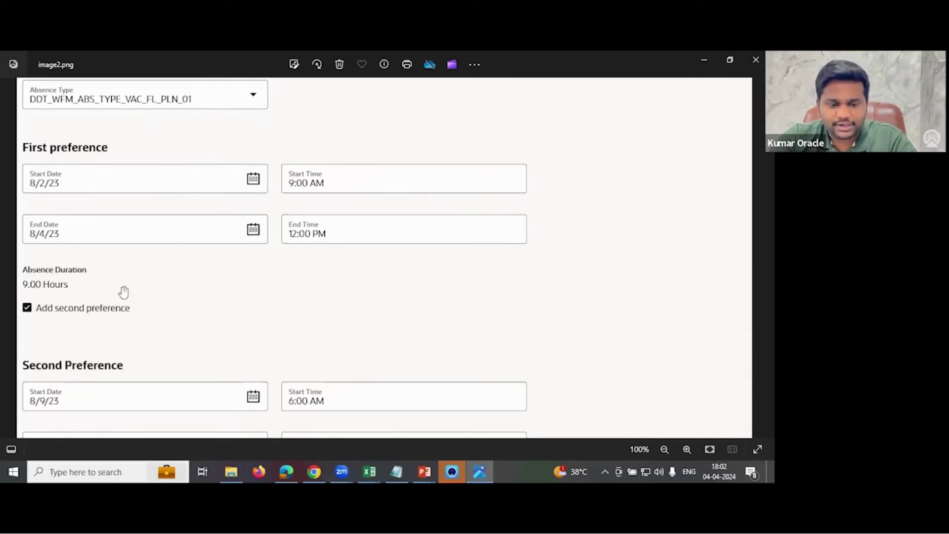
pyautogui.scroll(2, 207, 191)
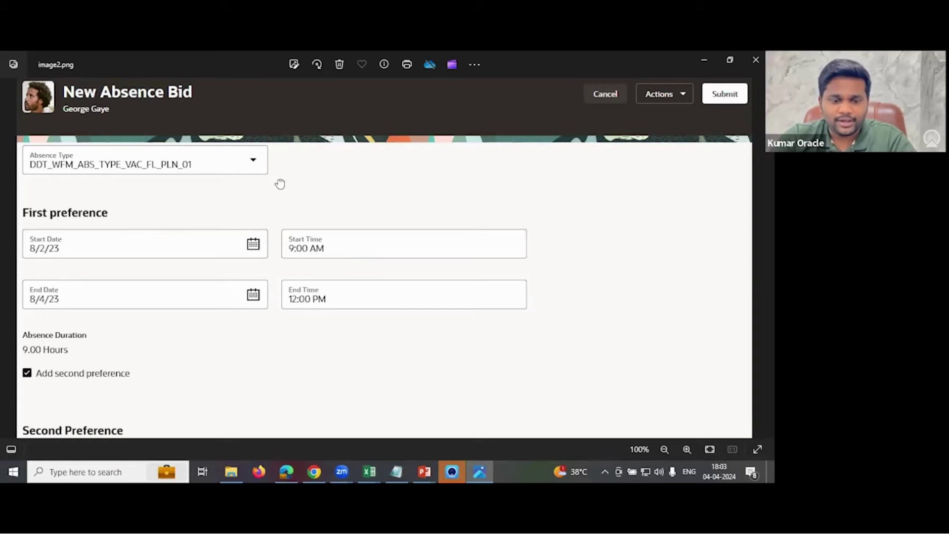
pyautogui.scroll(-1, 279, 184)
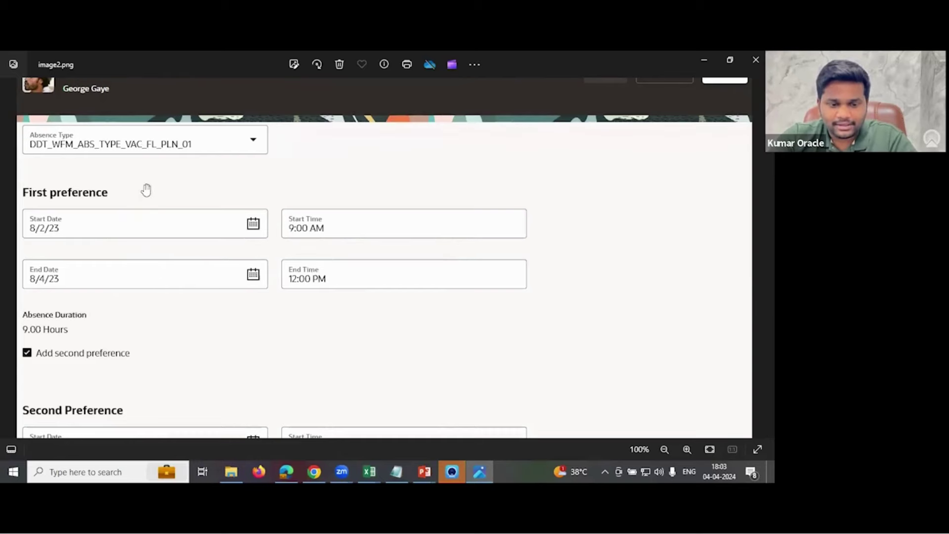
pyautogui.scroll(1, 110, 391)
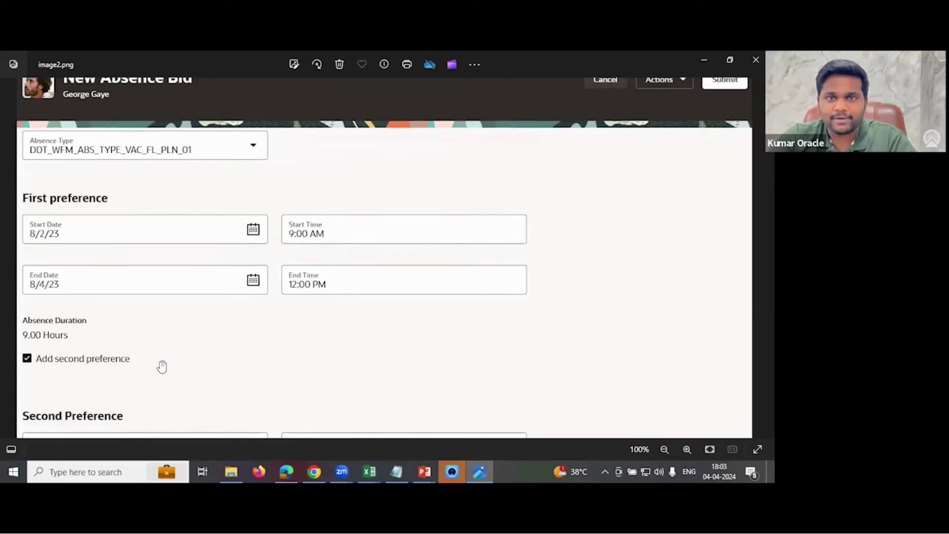
pyautogui.scroll(1, 356, 222)
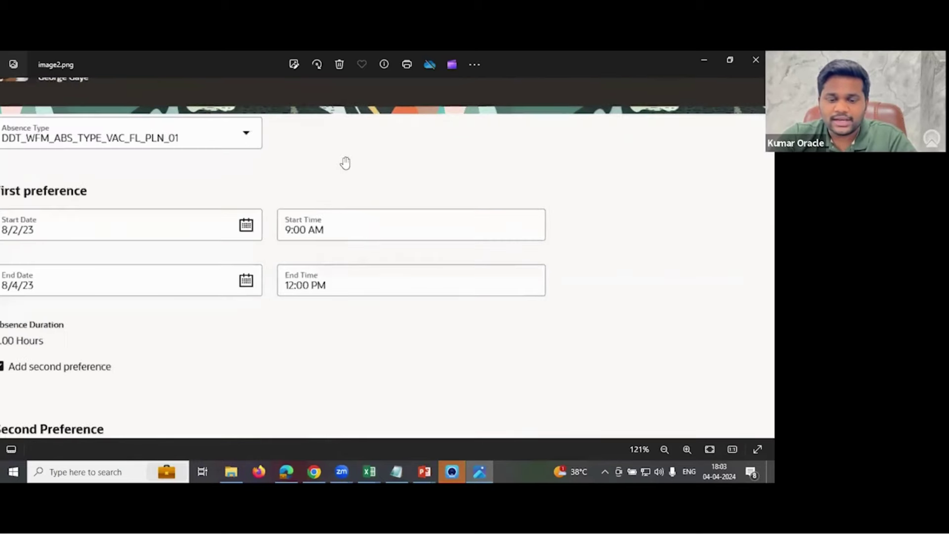
pyautogui.scroll(-1, 375, 222)
pyautogui.scroll(1, 329, 197)
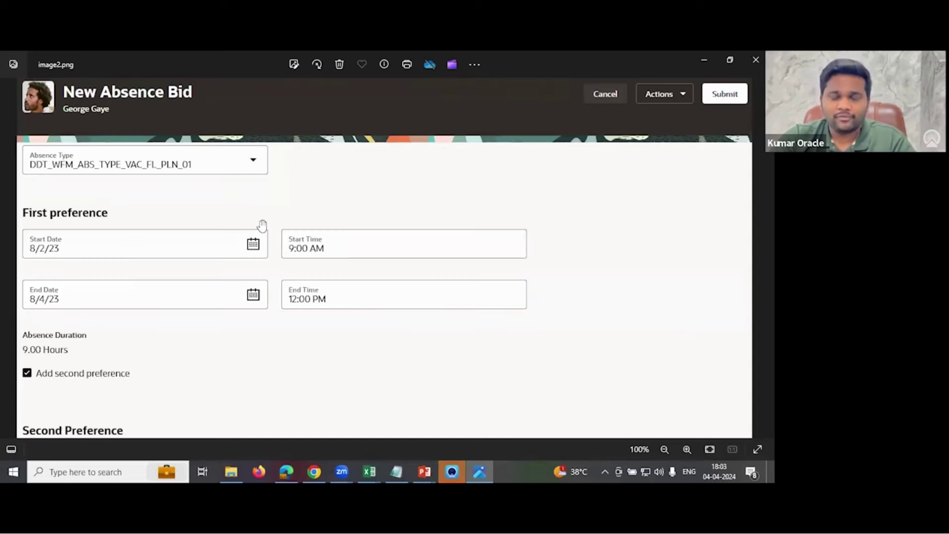
pyautogui.click(425, 471)
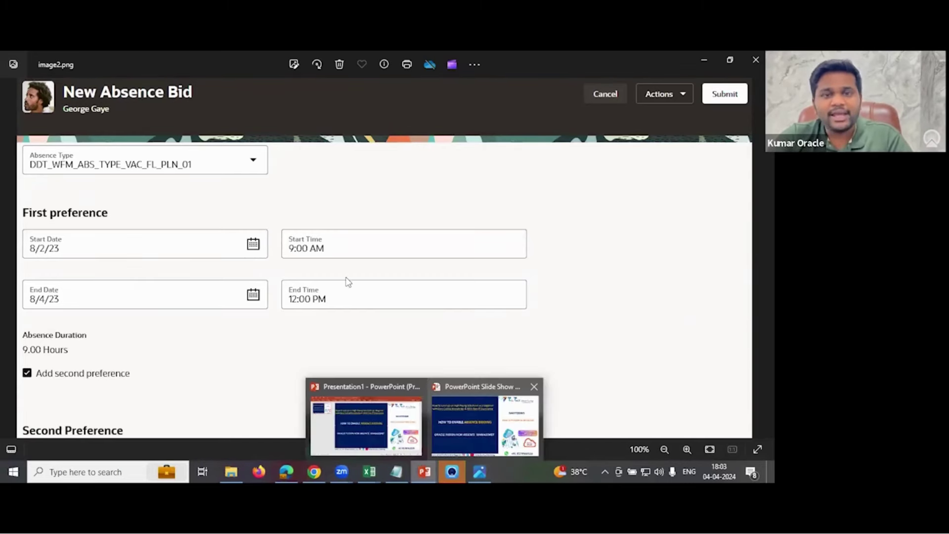
pyautogui.hotkey('alt', 'Tab')
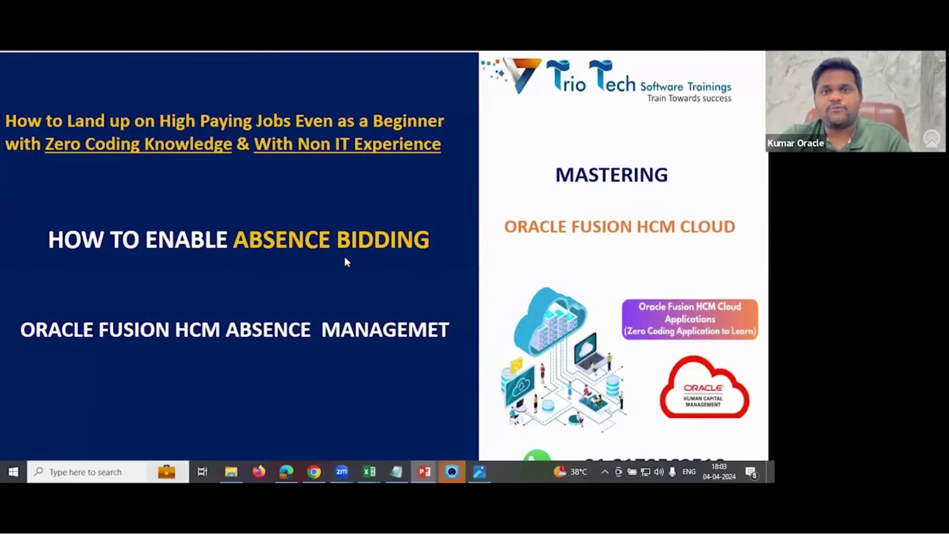